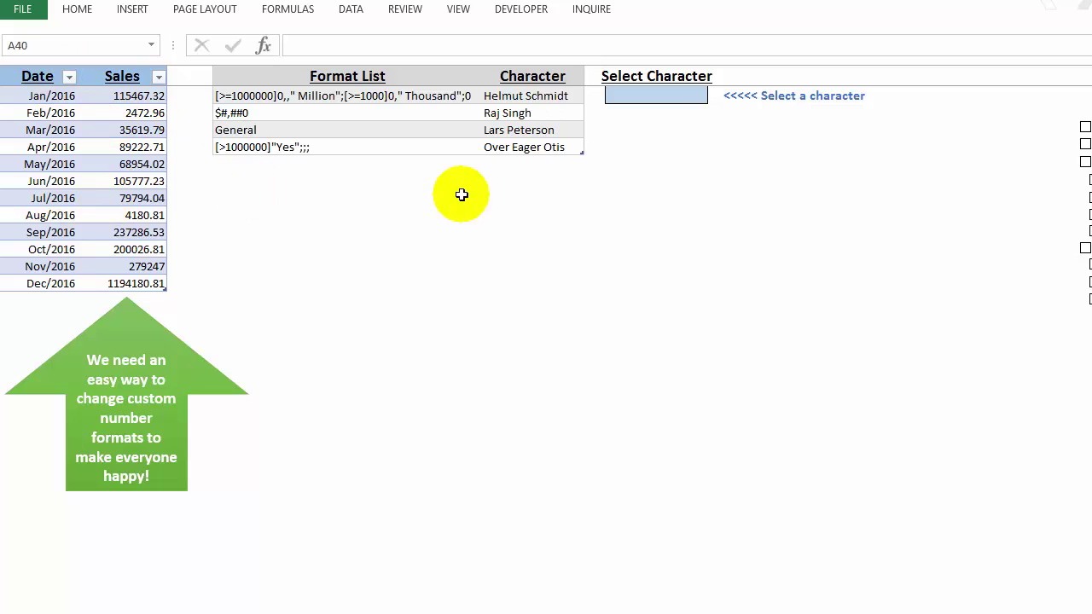
# Examine the entries in the Character column of the format list table.
pyautogui.moveTo(546, 95); pyautogui.dragTo(541, 150)
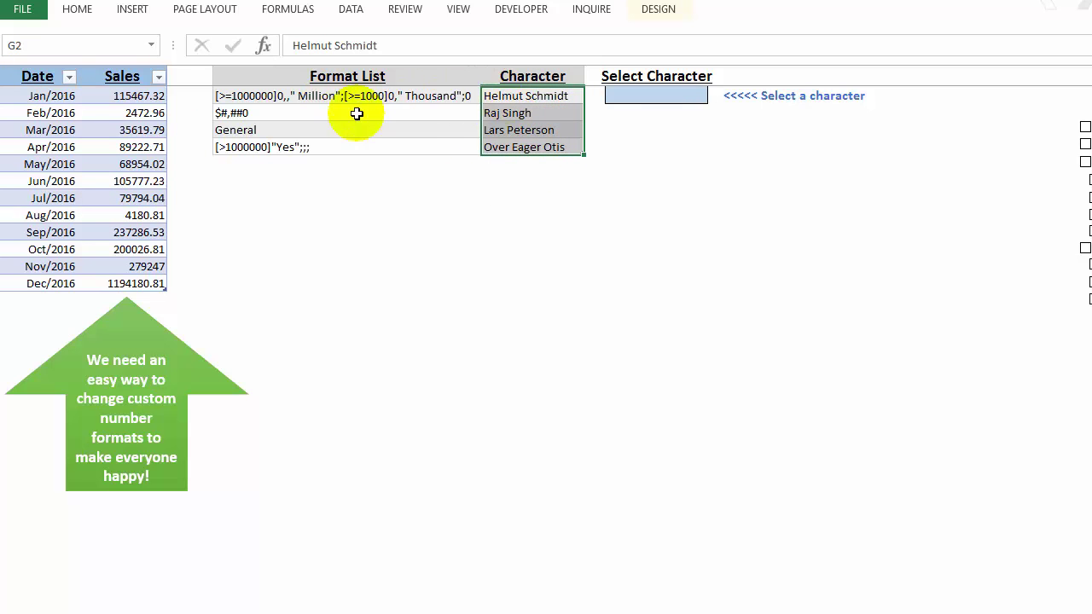
pyautogui.click(517, 100)
pyautogui.click(518, 110)
pyautogui.click(512, 130)
pyautogui.click(517, 148)
pyautogui.press('Up')
pyautogui.press('Up')
pyautogui.press('Up')
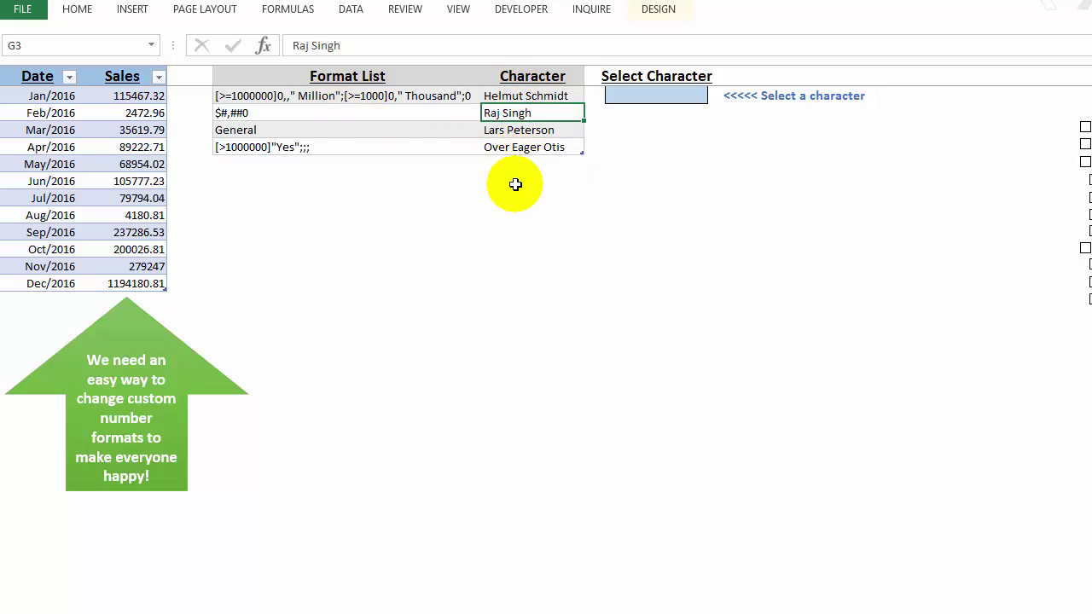
# Examine each number format code in the Format List column.
pyautogui.click(384, 96)
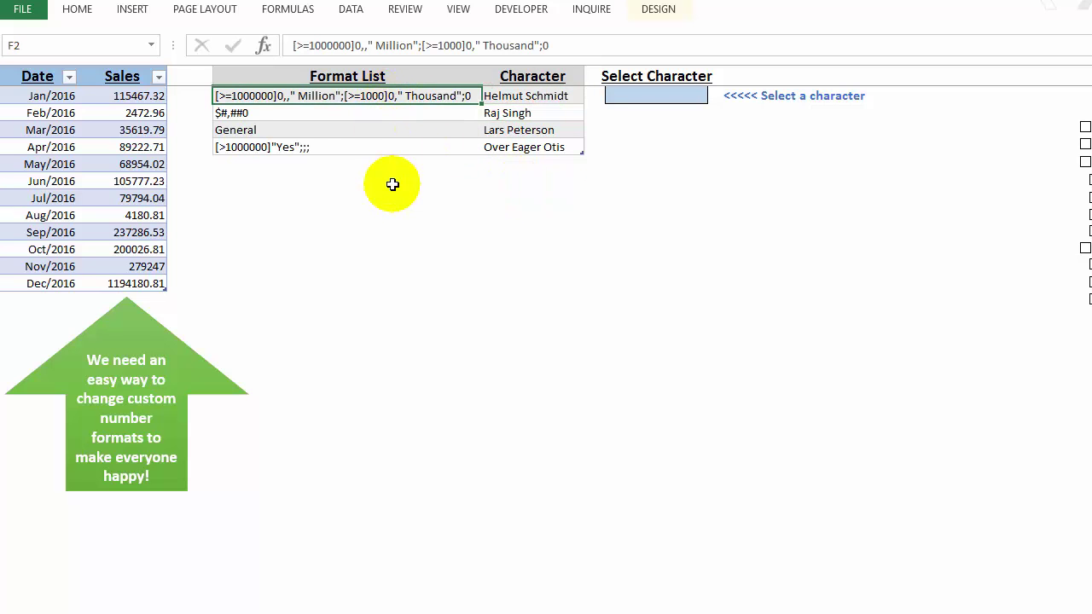
pyautogui.press('Down')
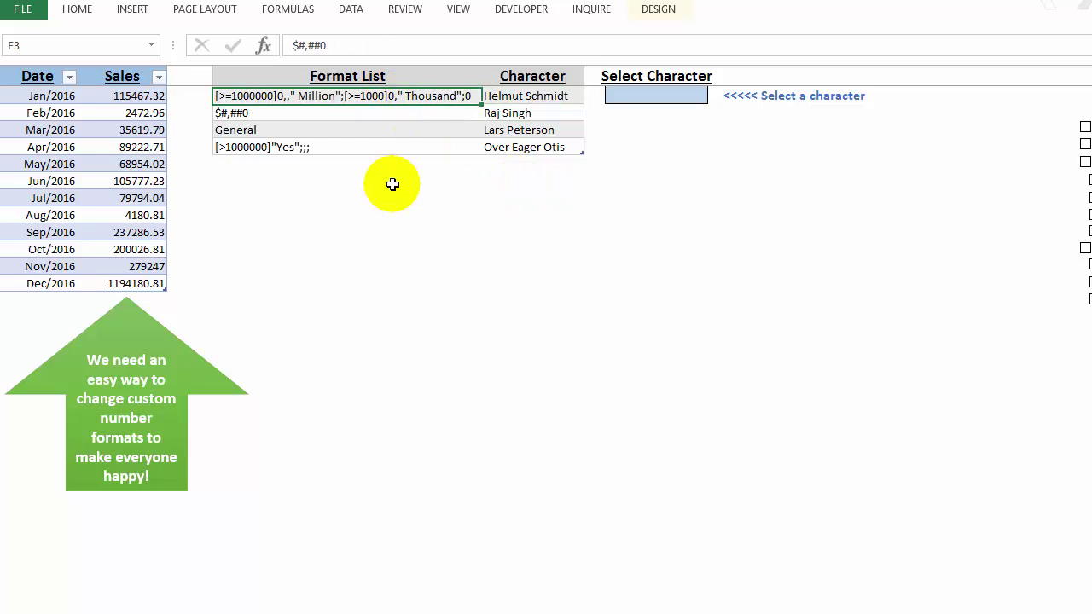
pyautogui.press('Down')
pyautogui.press('Down')
pyautogui.press('Up')
pyautogui.press('Up')
pyautogui.press('Up')
# Select the cell under Select Character and reveal the solution description notes down to the "Select character:" heading.
pyautogui.click(640, 94)
pyautogui.click(1085, 126)
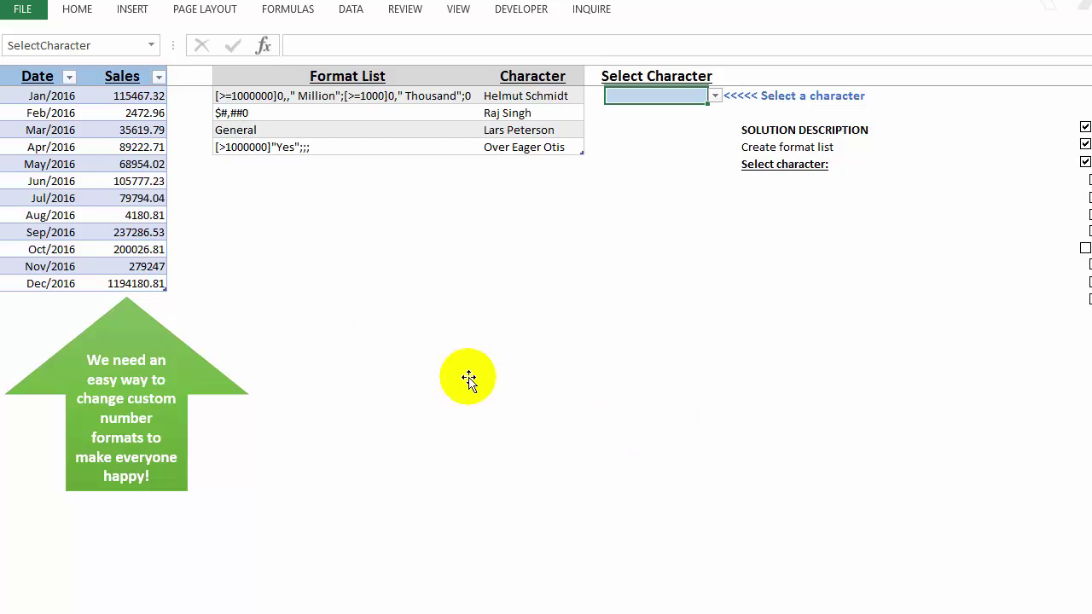
# Select the Sales values for reference, and choose the CEO, the first listed character, in the Select Character cell.
pyautogui.moveTo(124, 96); pyautogui.dragTo(98, 285)
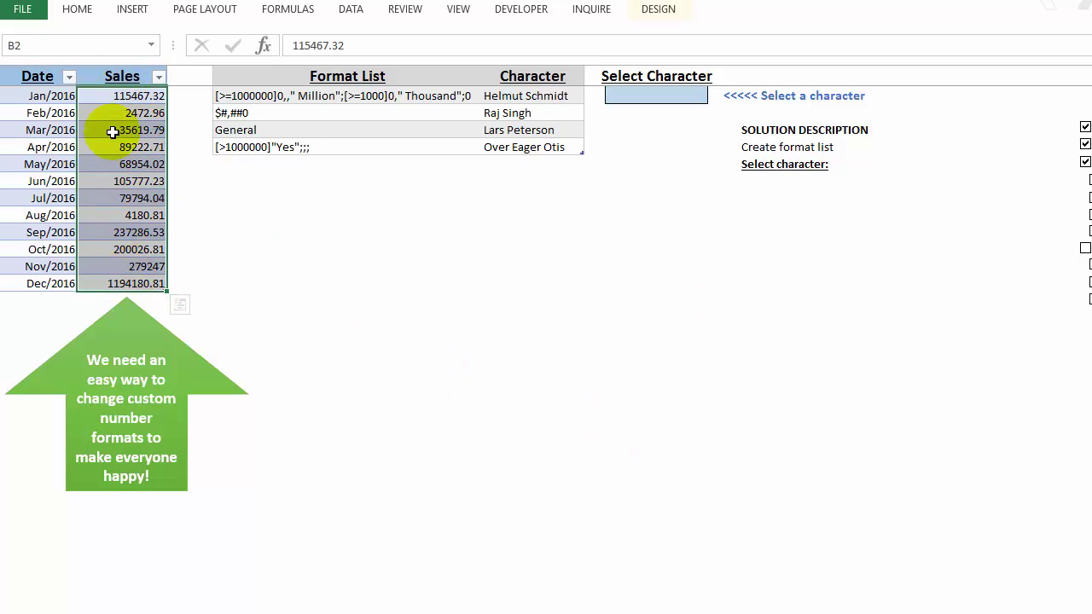
pyautogui.click(650, 96)
pyautogui.click(714, 96)
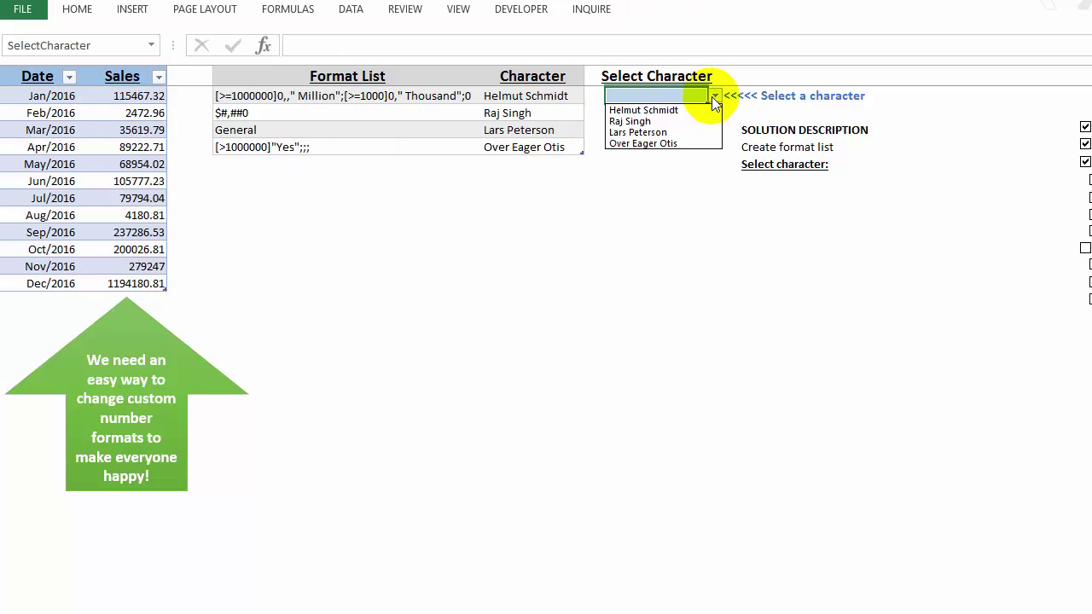
pyautogui.click(647, 109)
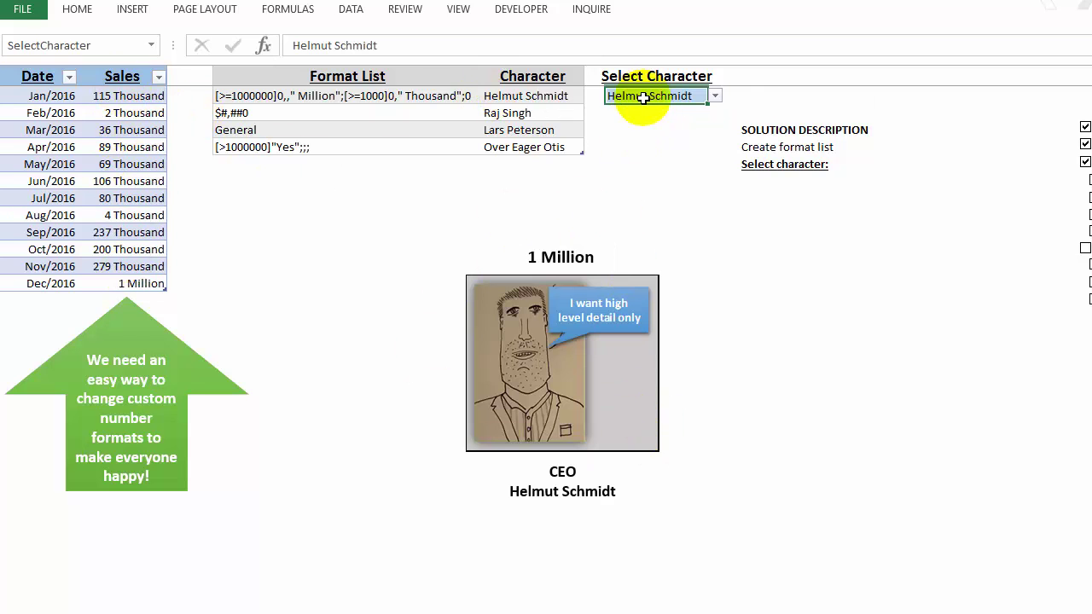
# Examine the CEO's Million/Thousand format code in the format list and compare the underlying values of the formatted Sales cells.
pyautogui.moveTo(506, 94); pyautogui.dragTo(505, 143)
pyautogui.click(509, 97)
pyautogui.click(299, 97)
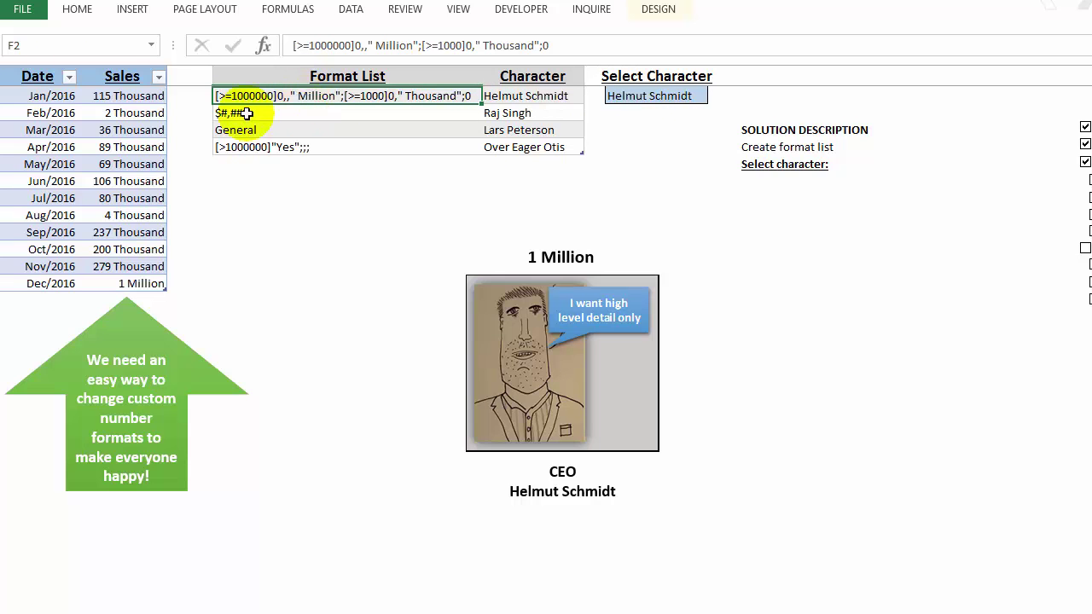
pyautogui.click(110, 100)
pyautogui.press('Down')
pyautogui.press('Down')
pyautogui.press('Down')
pyautogui.press('Down')
pyautogui.press('Down')
pyautogui.press('Down')
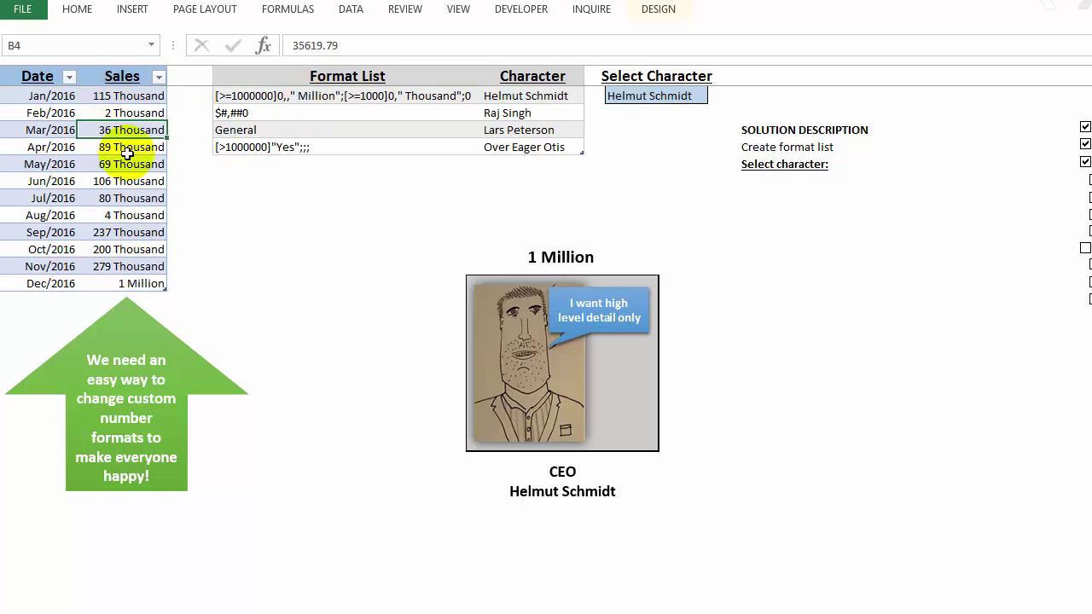
pyautogui.press('Up')
pyautogui.press('Down')
pyautogui.press('Up')
pyautogui.press('Up')
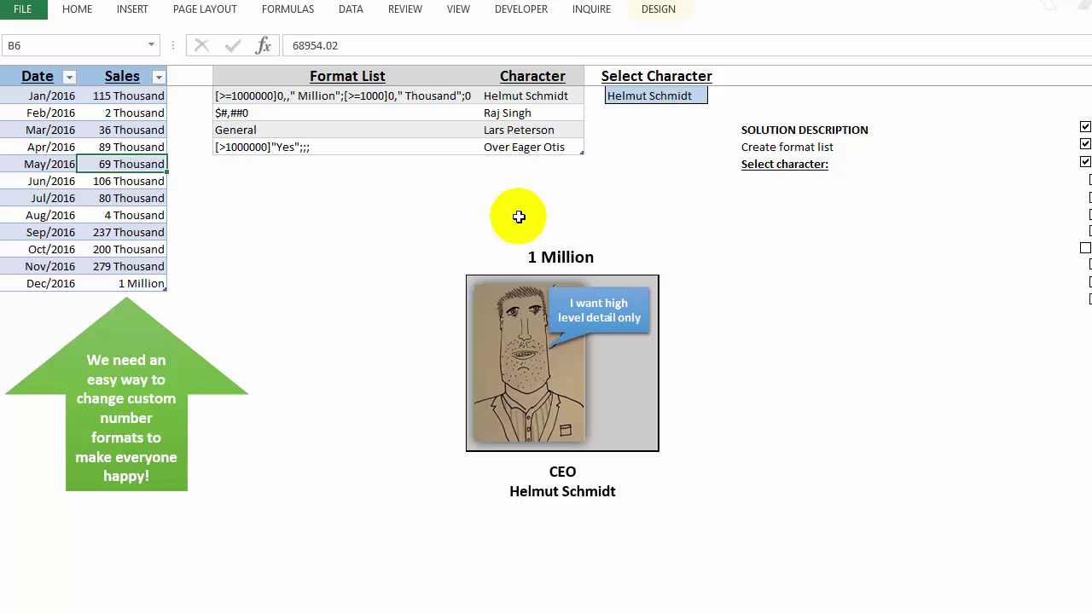
# Choose the Data Analyst in the Select Character cell and reveal the note about applying the custom format via VBA.
pyautogui.click(688, 96)
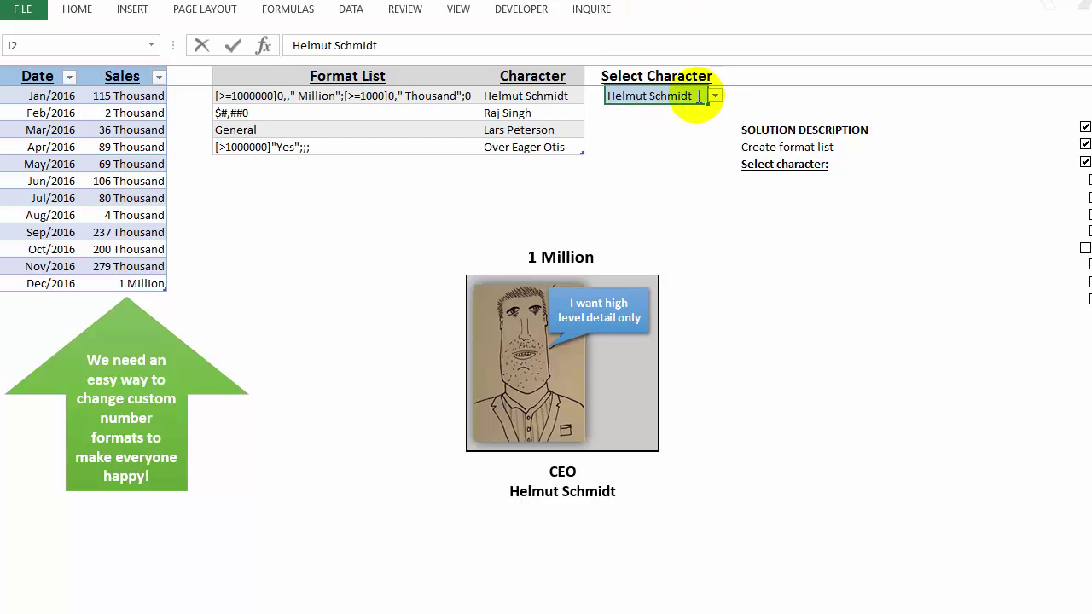
pyautogui.click(716, 97)
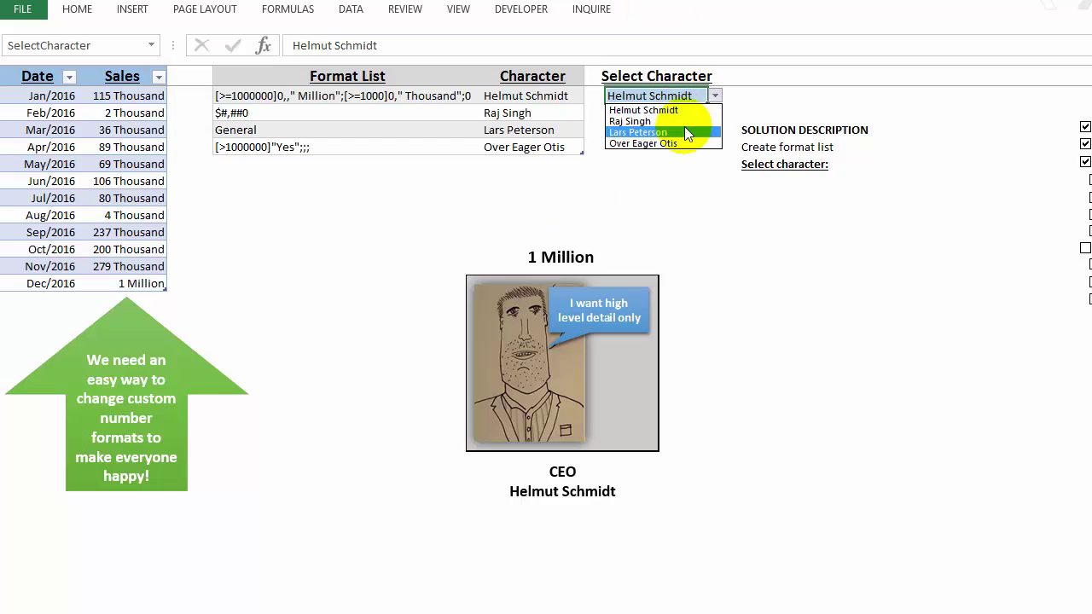
pyautogui.click(674, 121)
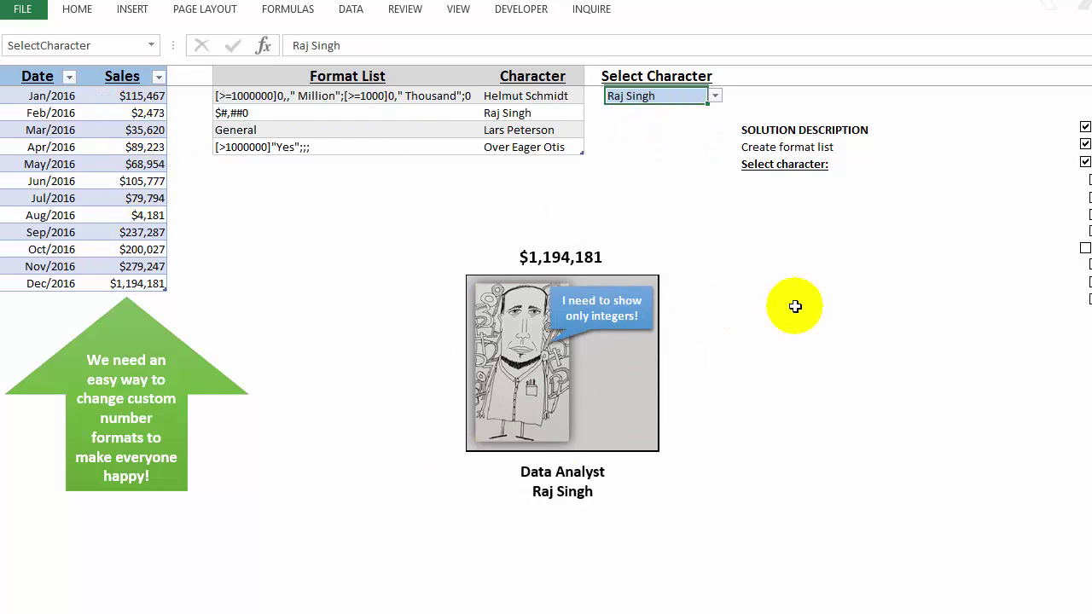
pyautogui.click(1091, 180)
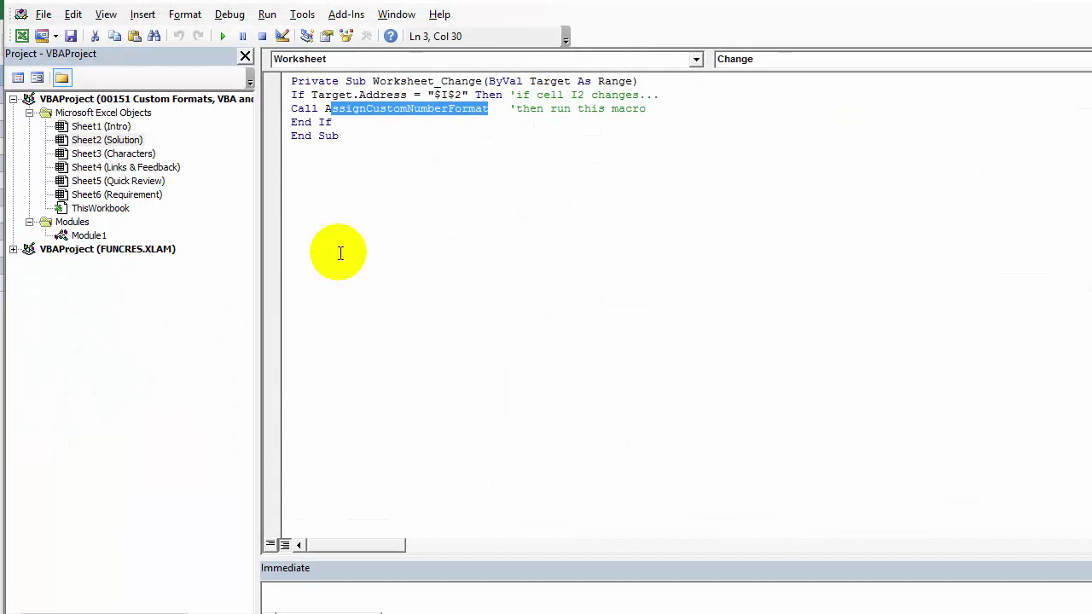
# Examine the Worksheet_Change code in the VBA editor, including the $I$2 target condition and the AssignCustomNumberFormat call.
pyautogui.click(350, 162)
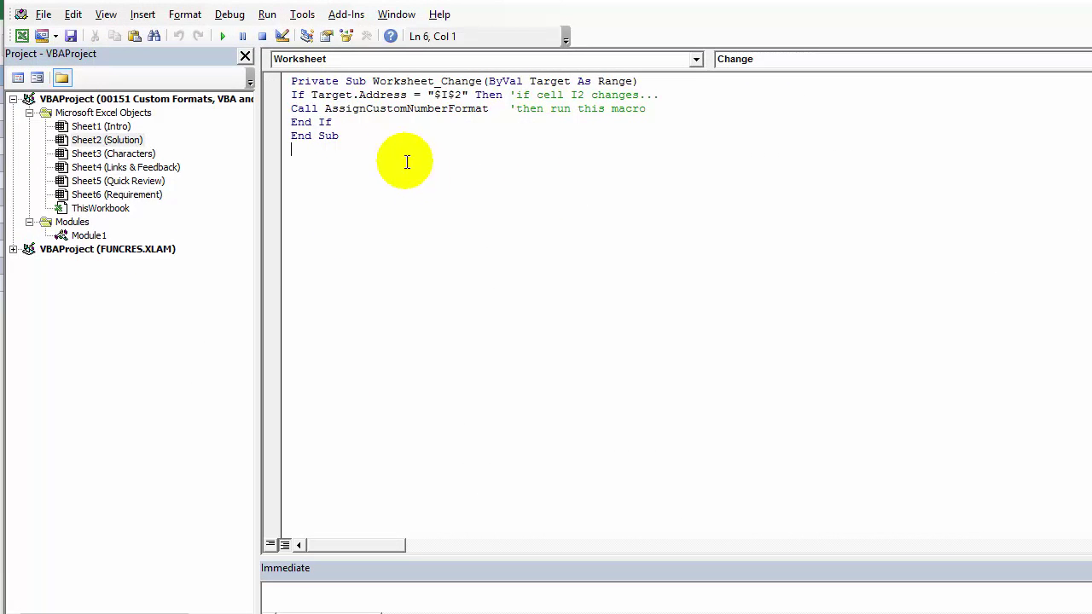
pyautogui.moveTo(291, 81); pyautogui.dragTo(674, 82)
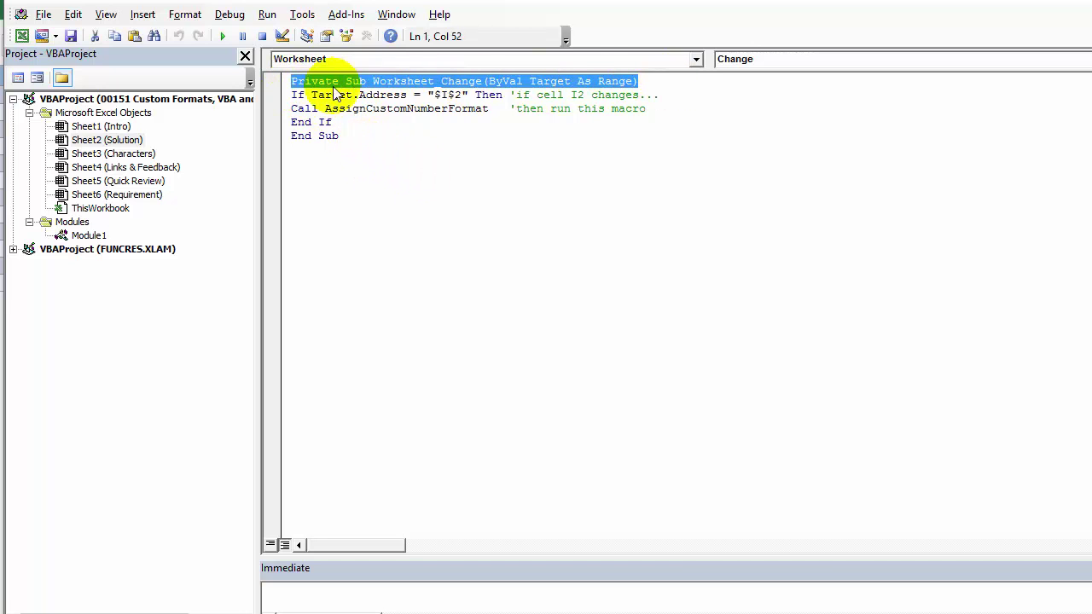
pyautogui.moveTo(293, 95); pyautogui.dragTo(468, 95)
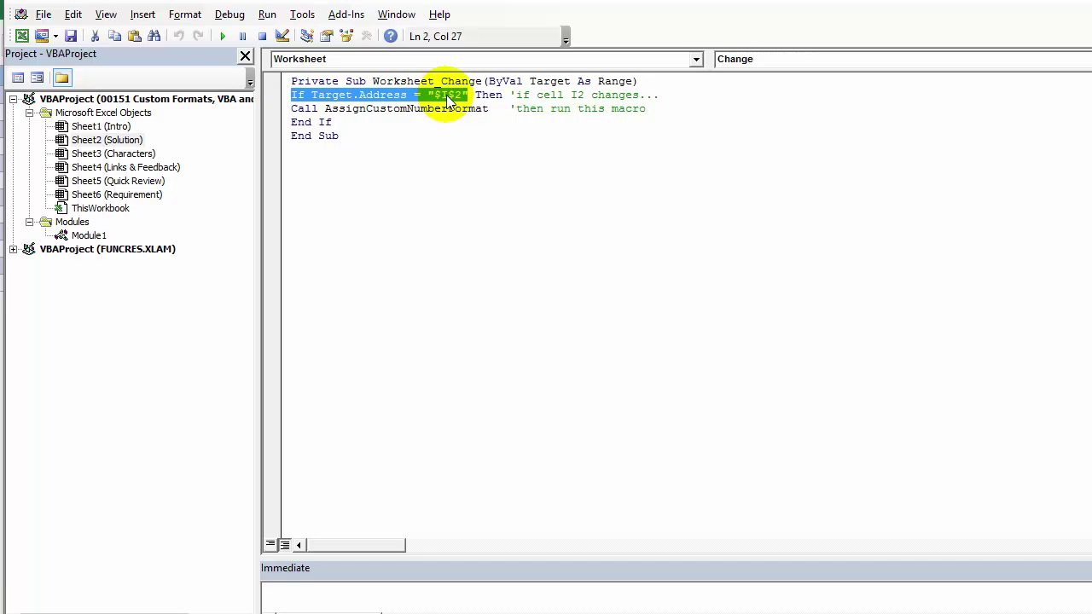
pyautogui.click(447, 94)
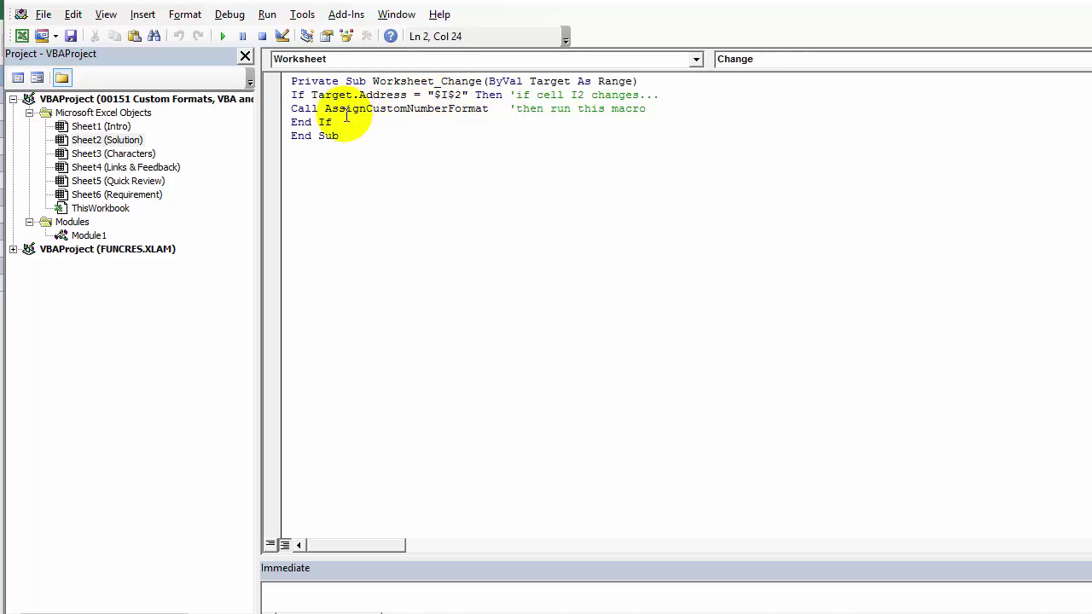
pyautogui.moveTo(325, 108); pyautogui.dragTo(489, 113)
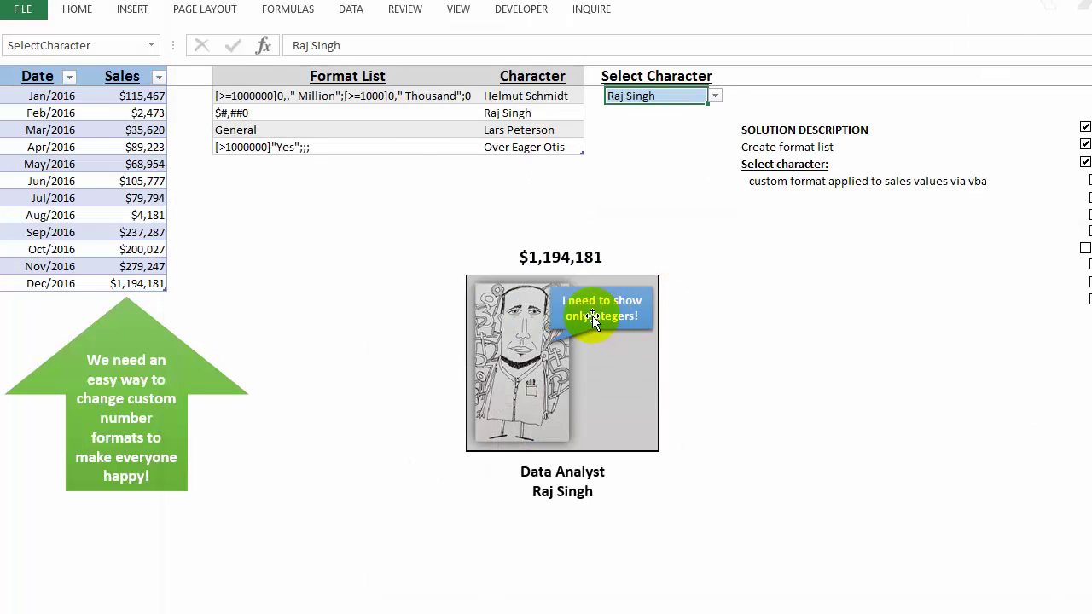
# Choose the Marketing Manager, the last listed character, in the Select Character cell of the worksheet.
pyautogui.click(716, 97)
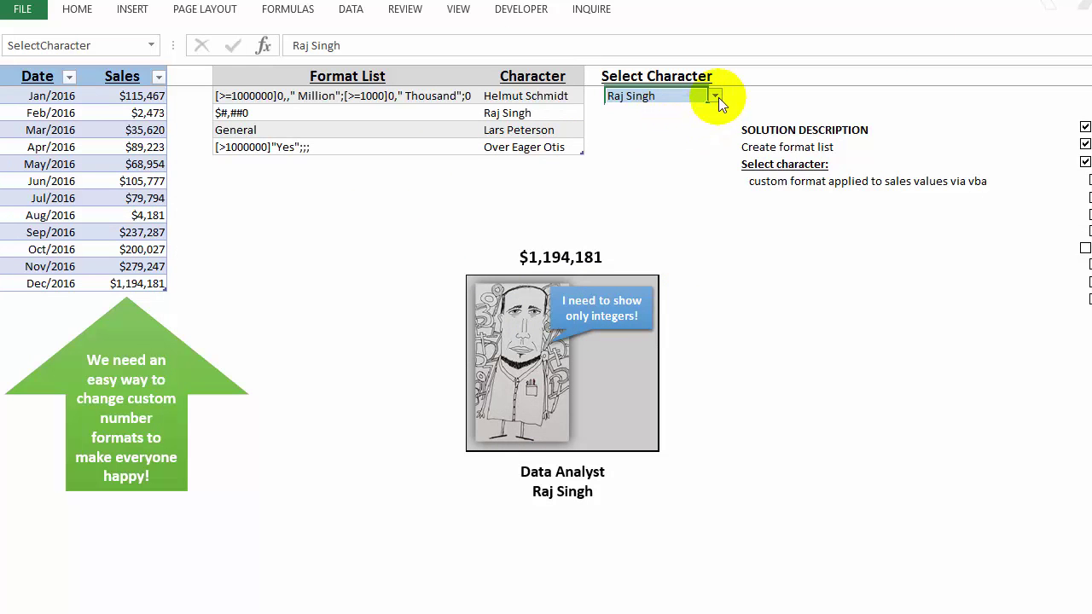
pyautogui.click(679, 142)
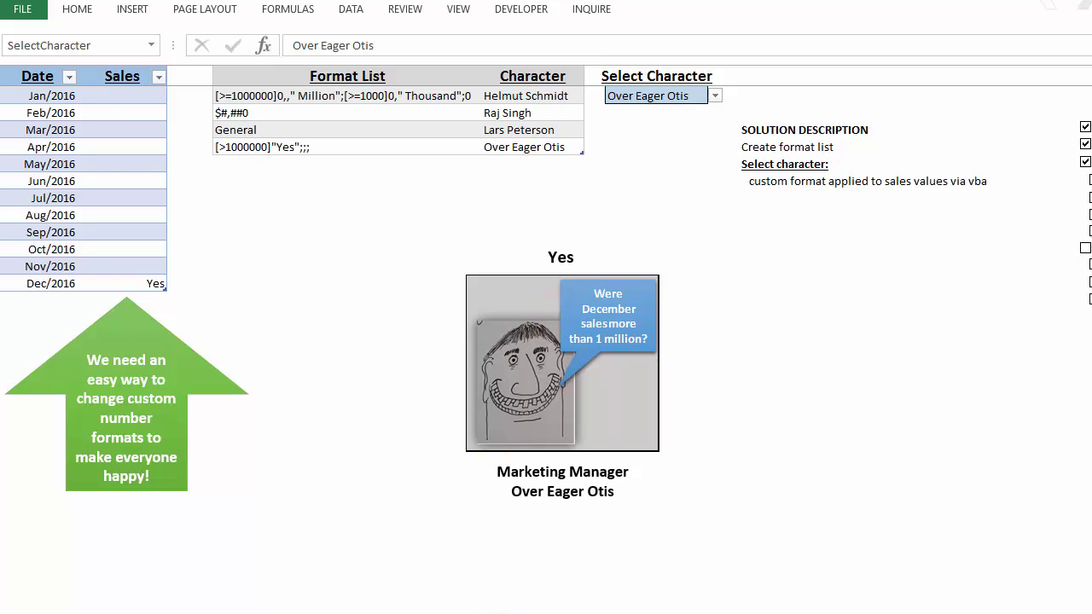
# Open Module1 in the VBA editor and examine the AssignCustomNumberFormat macro.
pyautogui.hotkey('alt', 'F11')
pyautogui.click(81, 237)
pyautogui.doubleClick(77, 240)
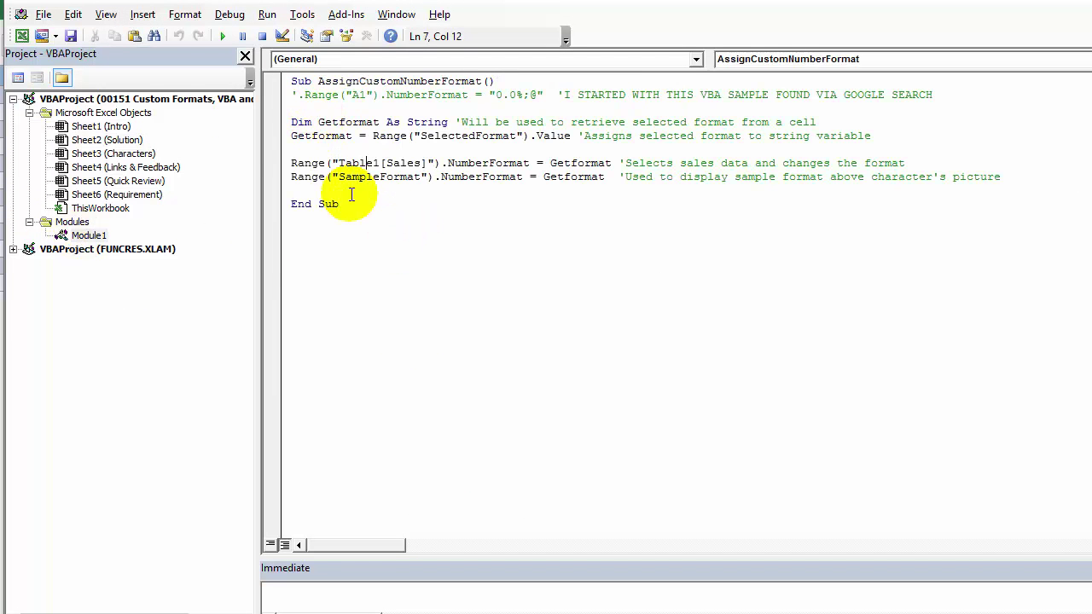
pyautogui.moveTo(357, 202); pyautogui.dragTo(265, 59)
pyautogui.click(343, 148)
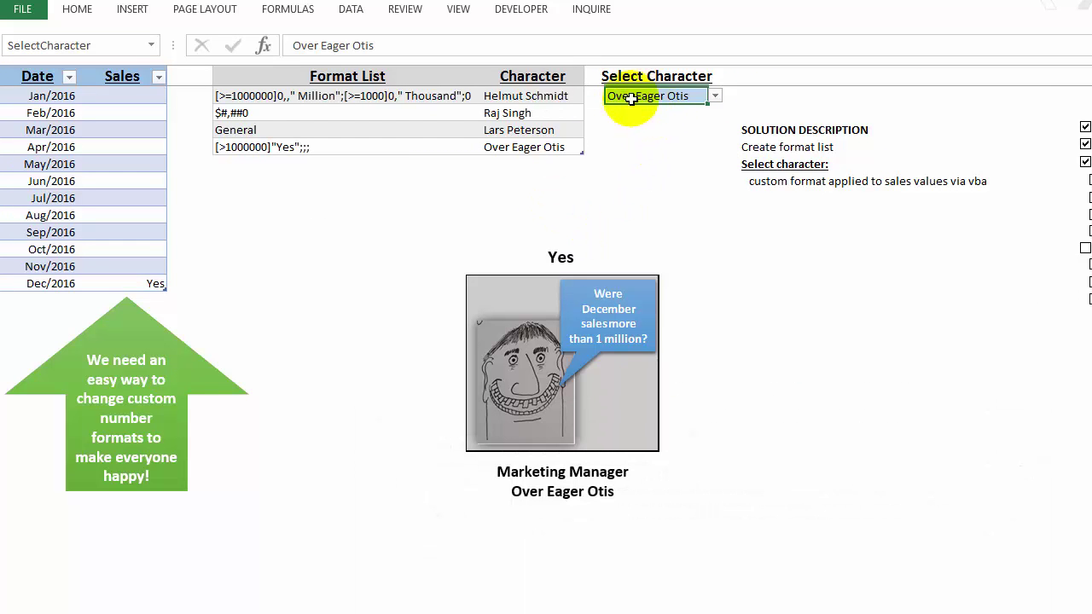
# Back in the worksheet, examine the Marketing Manager's format code in the format list and the Sales column it applies to.
pyautogui.moveTo(551, 99); pyautogui.dragTo(533, 149)
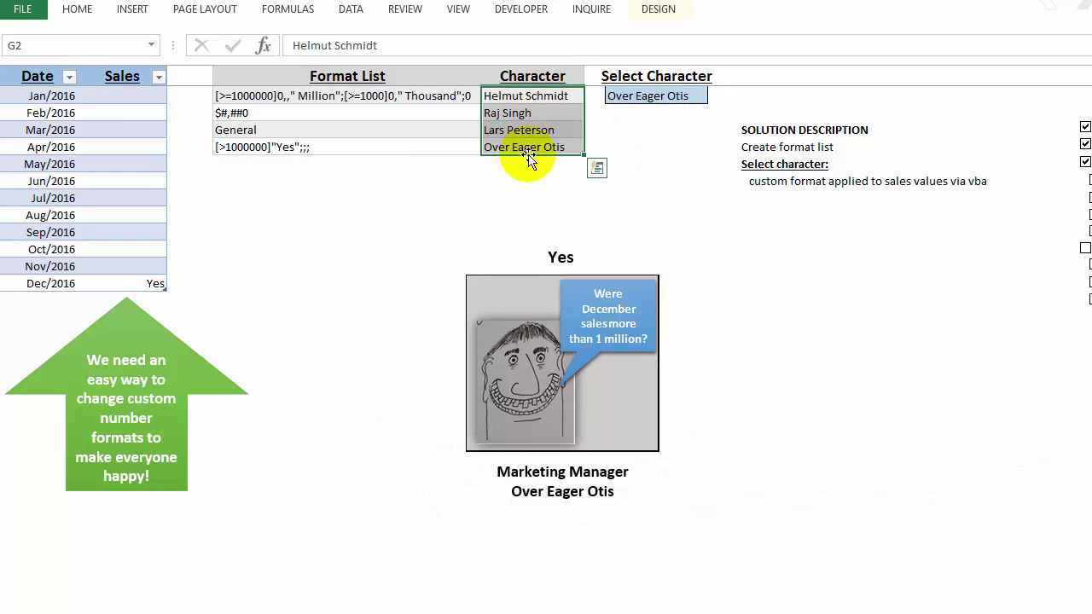
pyautogui.click(524, 146)
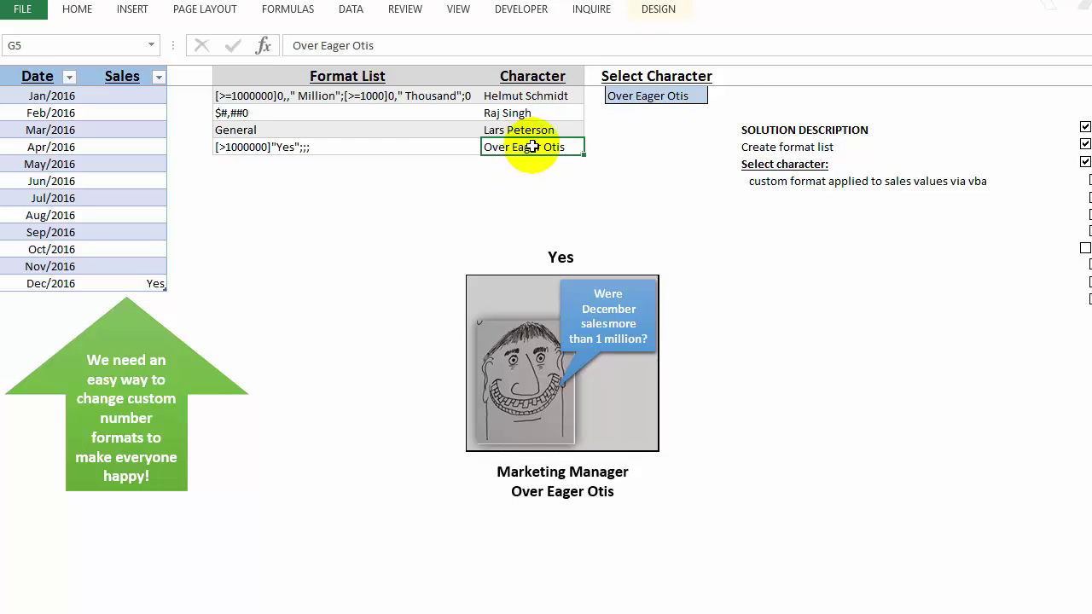
pyautogui.click(265, 146)
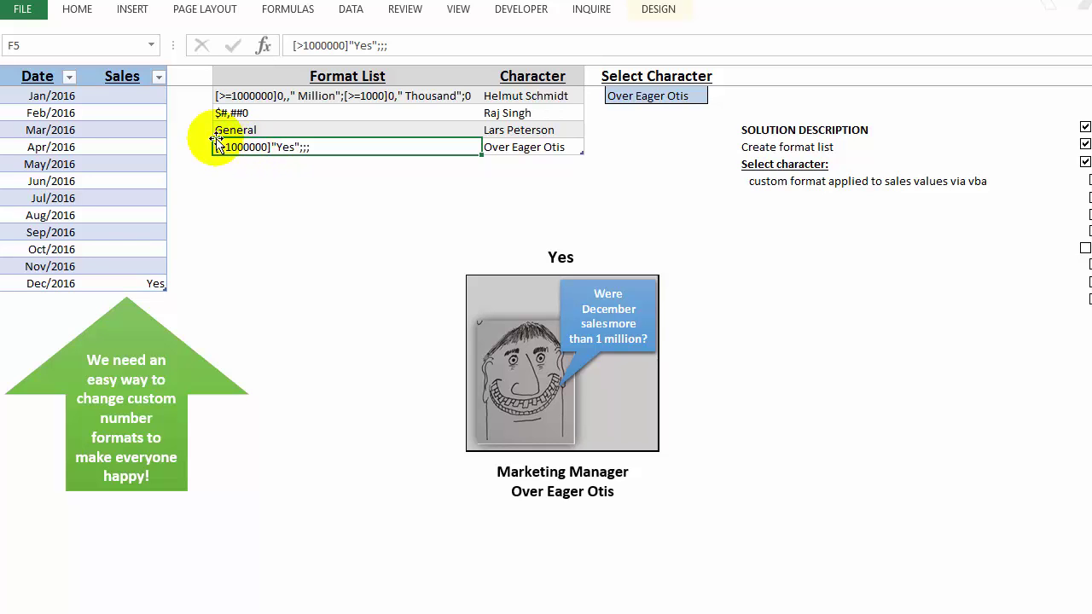
pyautogui.moveTo(115, 98); pyautogui.dragTo(122, 285)
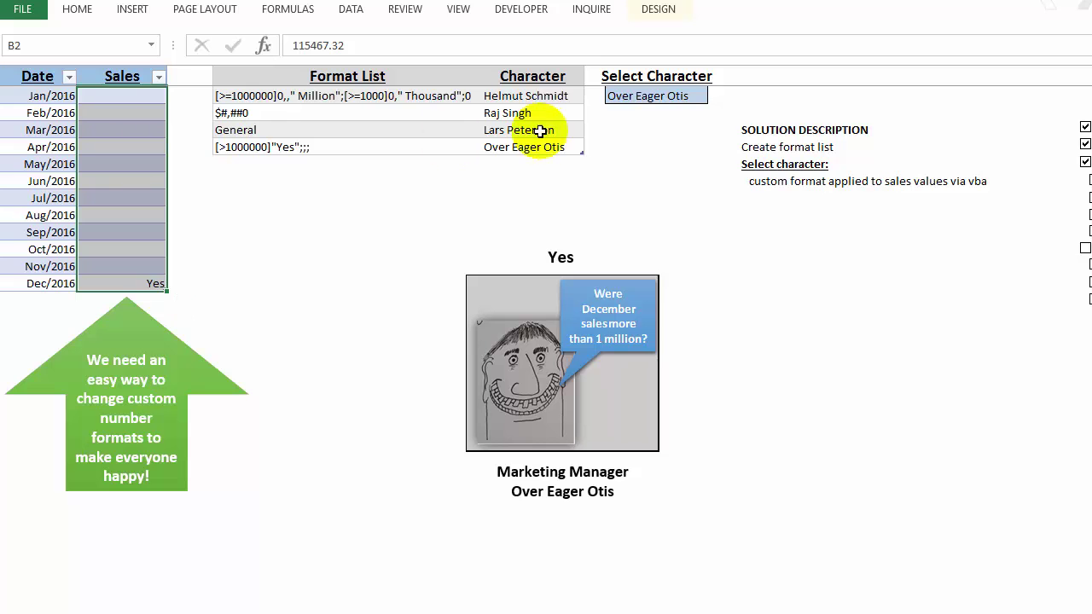
# Choose the Database Administrator in the Select Character cell and check that character's General entry in the format list.
pyautogui.click(650, 98)
pyautogui.click(716, 95)
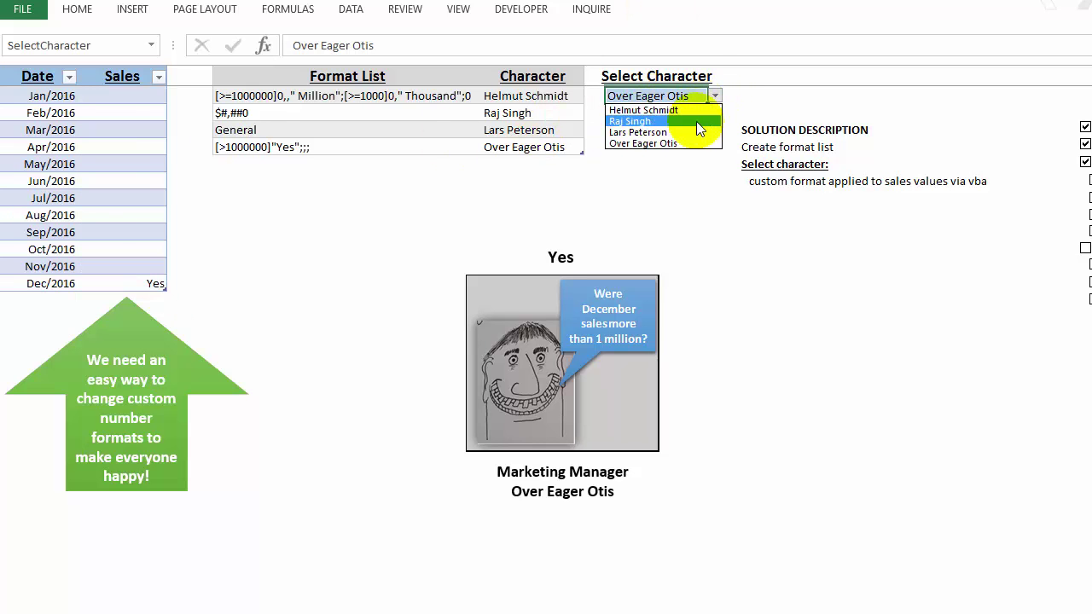
pyautogui.click(694, 128)
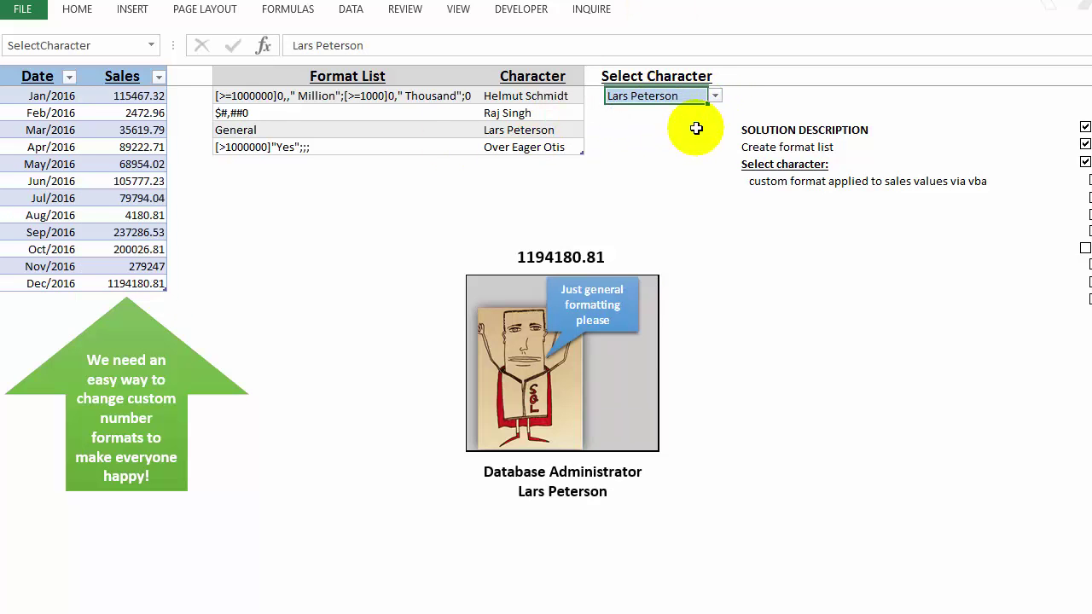
pyautogui.click(517, 128)
pyautogui.click(237, 129)
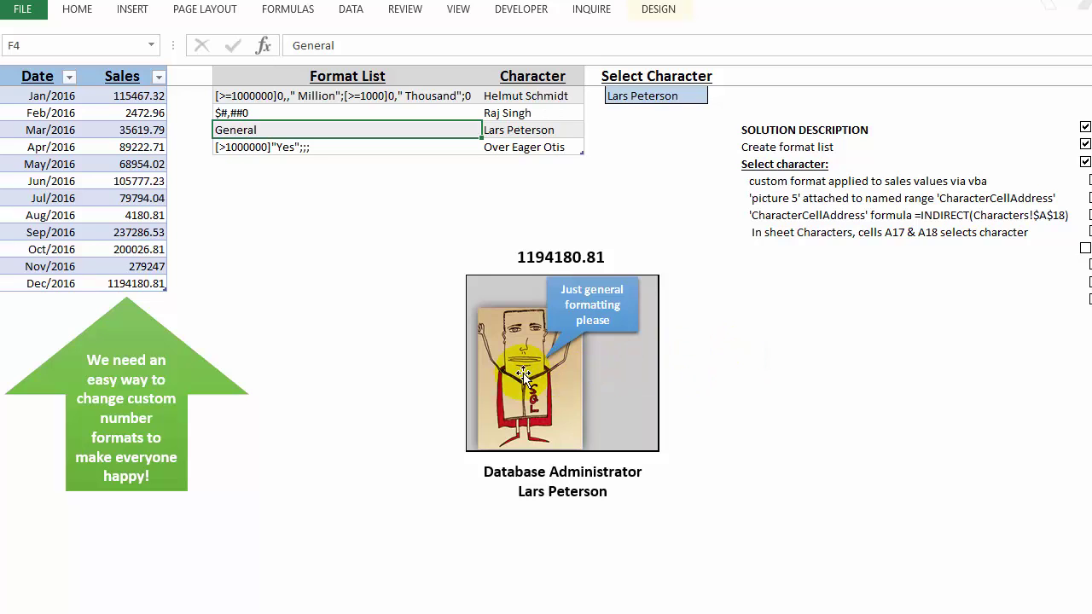
# Select Picture 5 inside the character group to inspect its linked formula, and clear the selection.
pyautogui.click(499, 316)
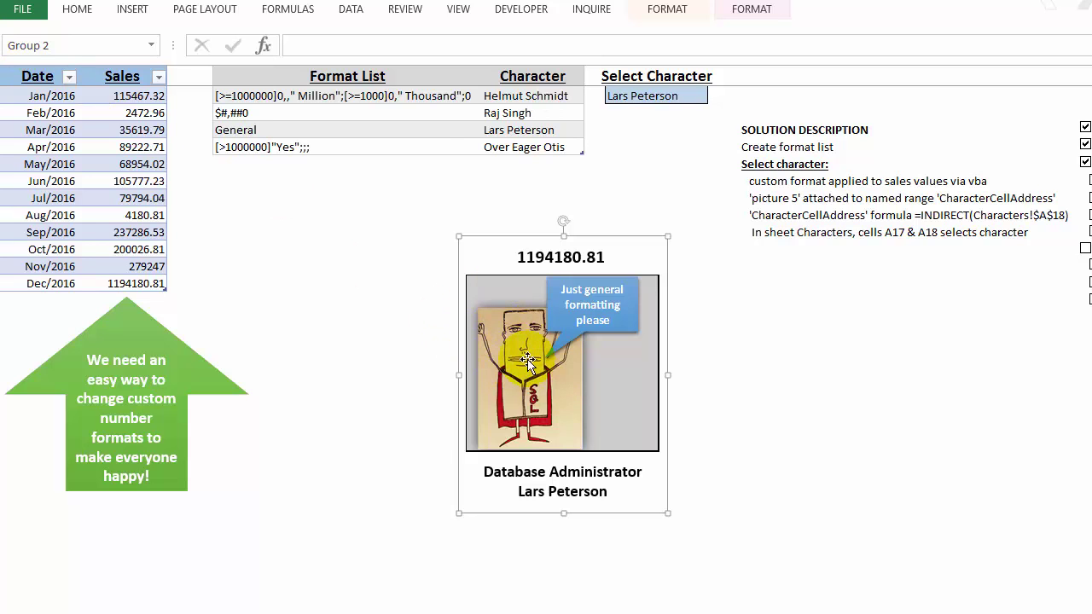
pyautogui.click(527, 360)
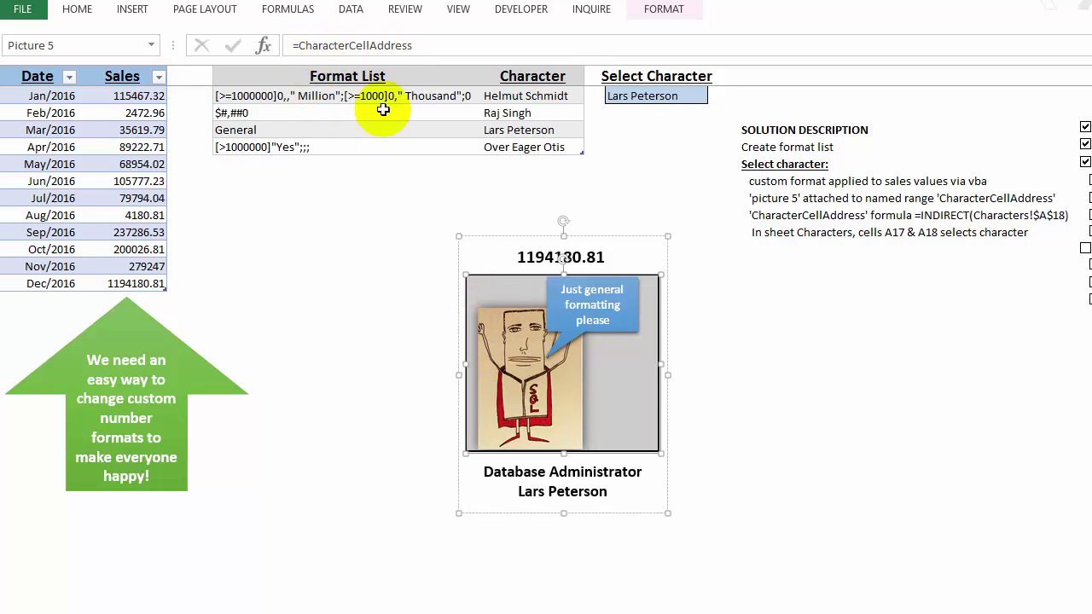
pyautogui.press('Escape')
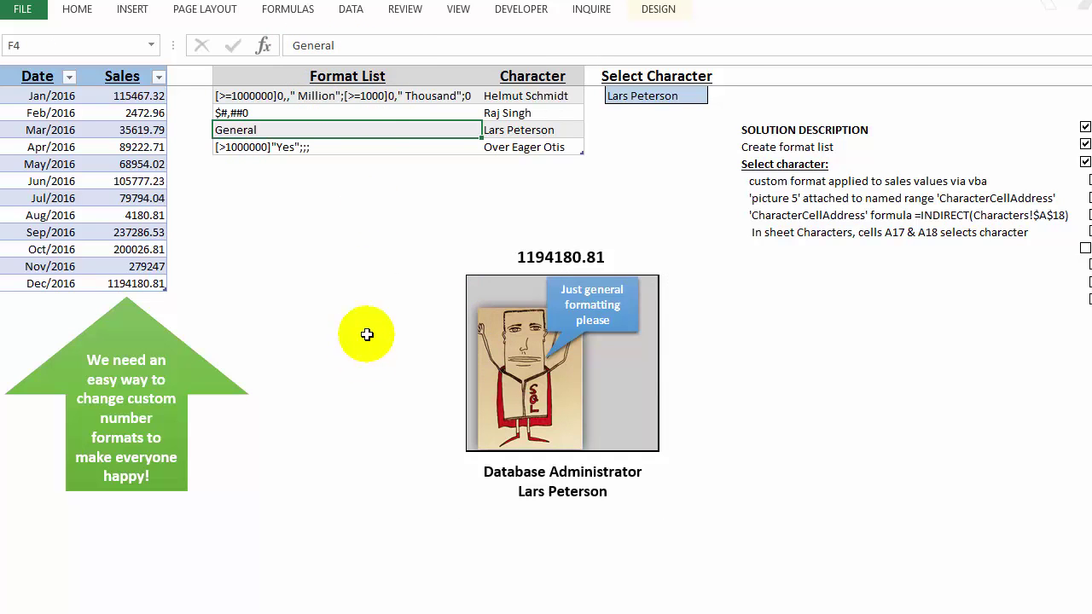
# Open the Name Manager to inspect what the CharacterCellAddress name refers to.
pyautogui.click(303, 13)
pyautogui.click(466, 52)
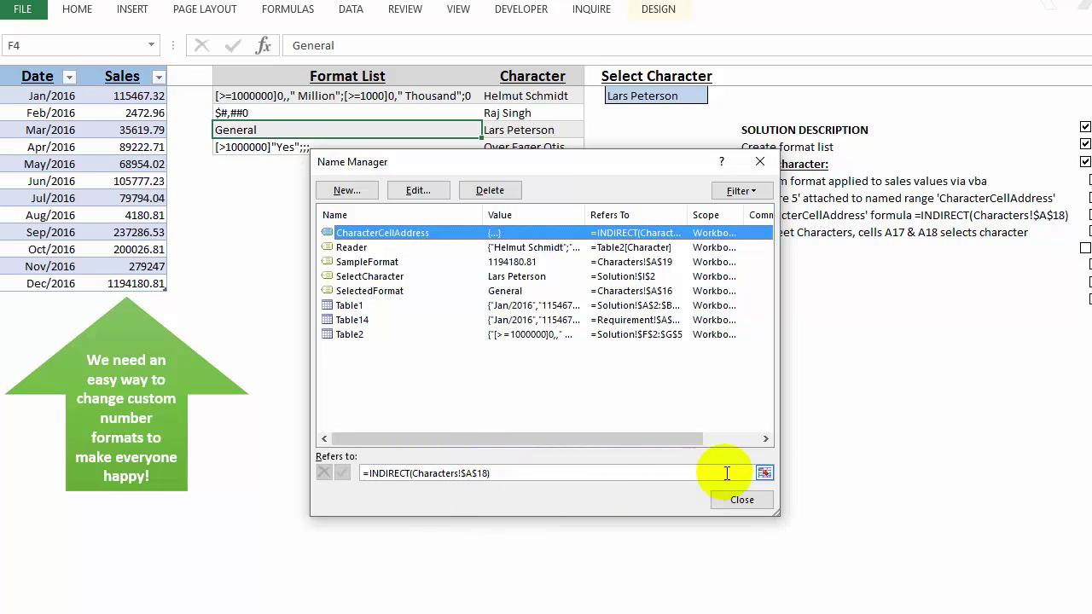
# Inspect which cell of the Characters sheet the CharacterCellAddress name refers to, and close the Name Manager.
pyautogui.click(764, 472)
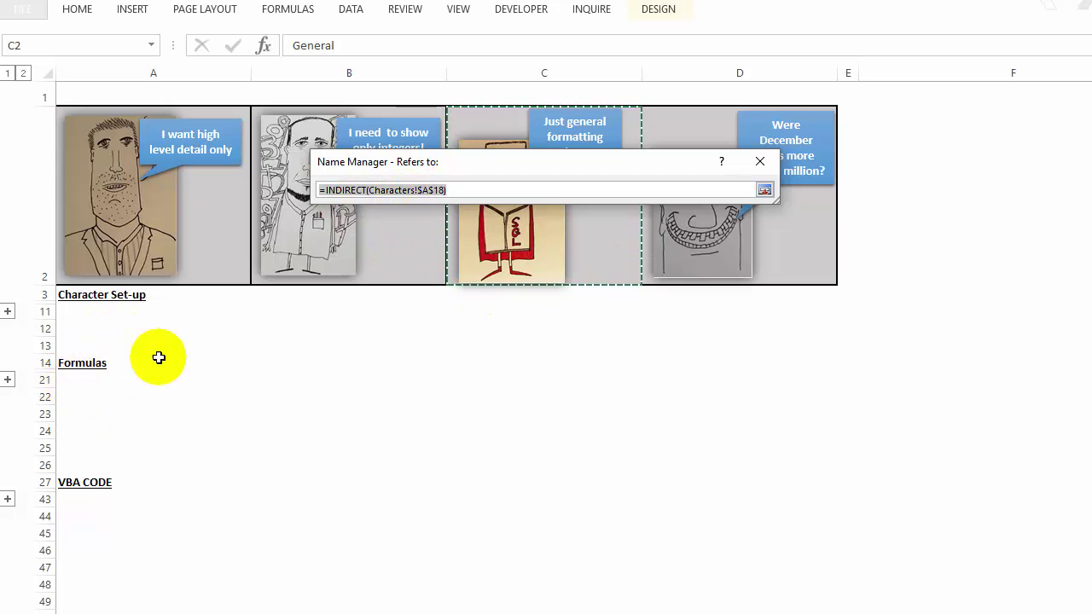
pyautogui.moveTo(529, 172); pyautogui.dragTo(530, 379)
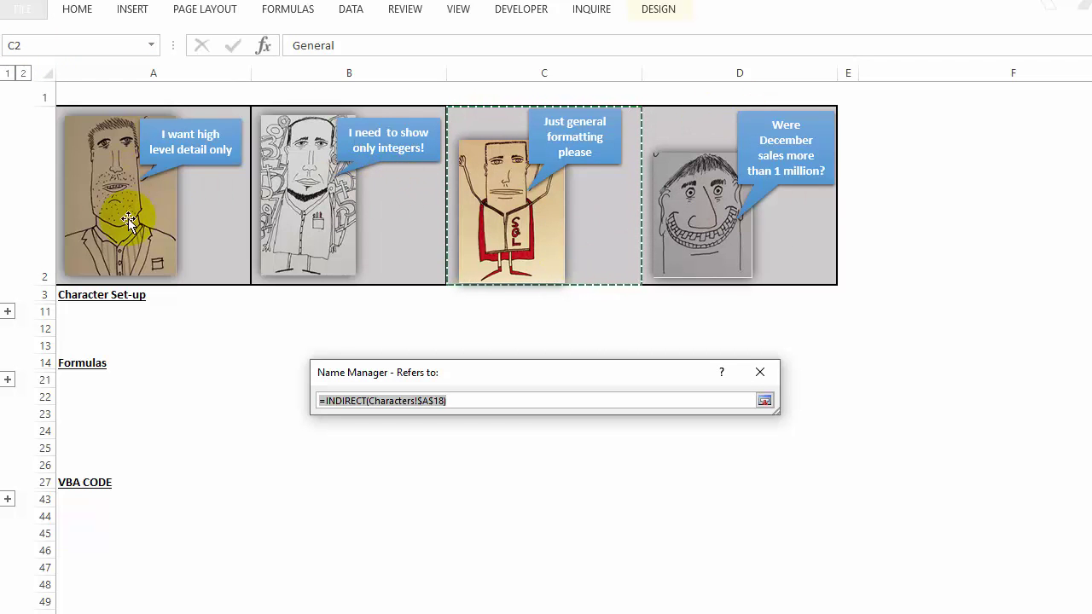
pyautogui.click(765, 401)
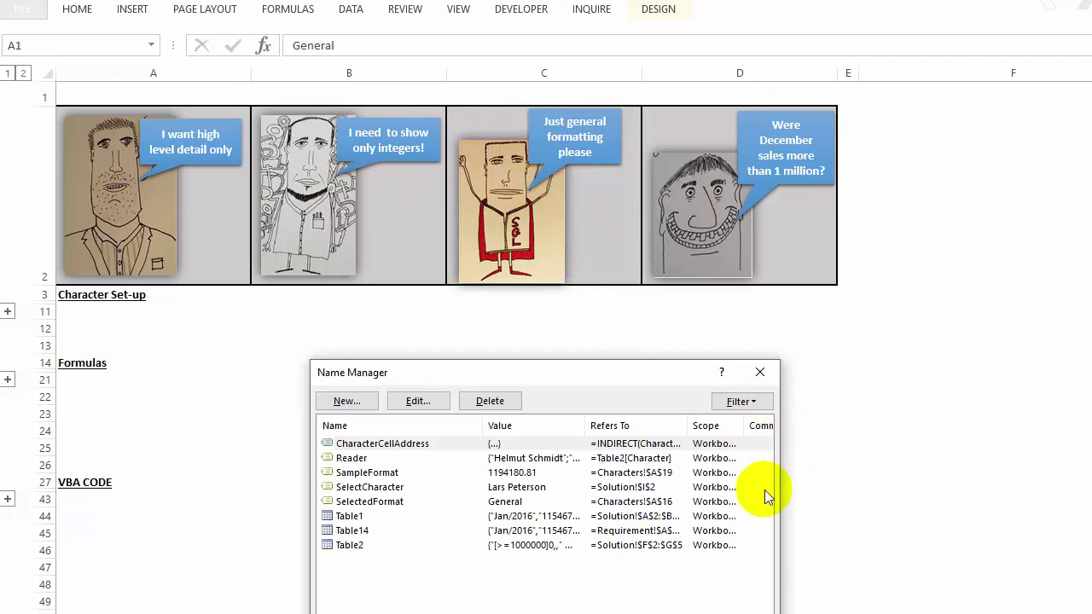
pyautogui.press('Escape')
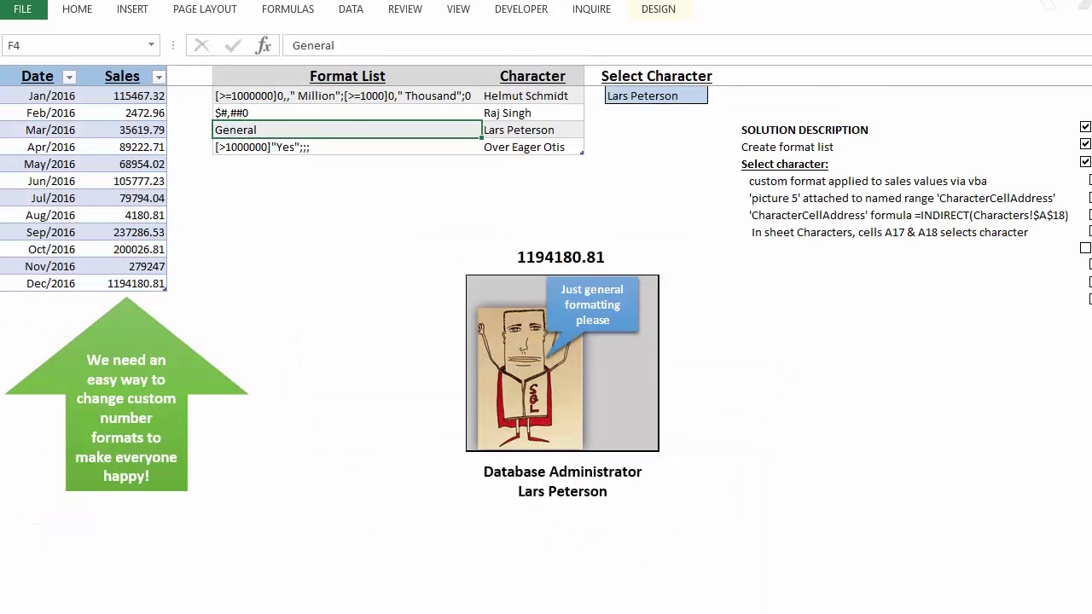
# Expand the Formulas group on the Characters sheet and return to the Solution sheet.
pyautogui.click(212, 612)
pyautogui.click(10, 381)
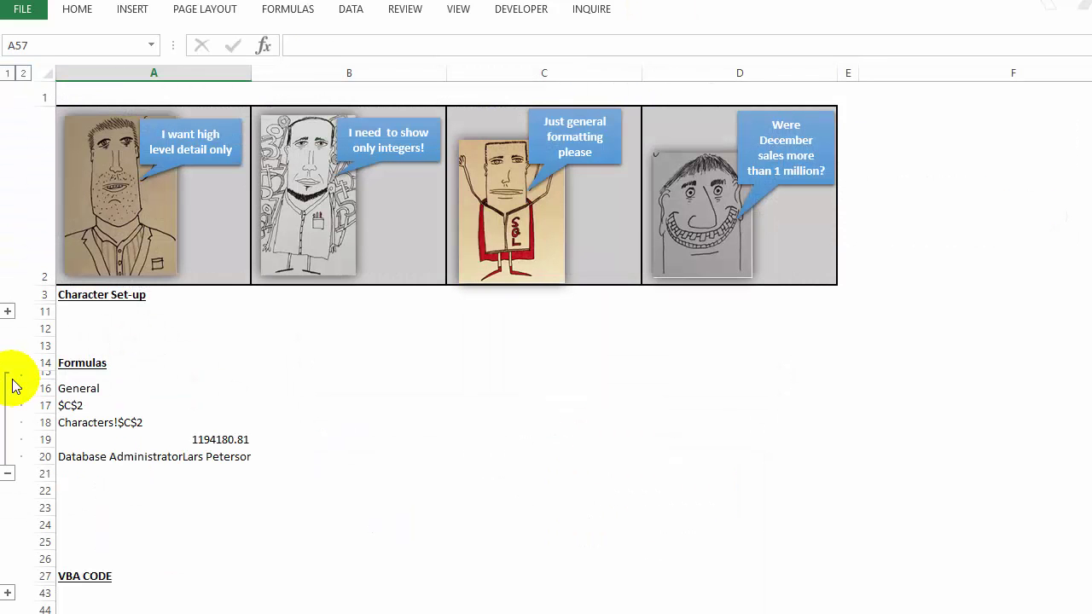
pyautogui.click(147, 613)
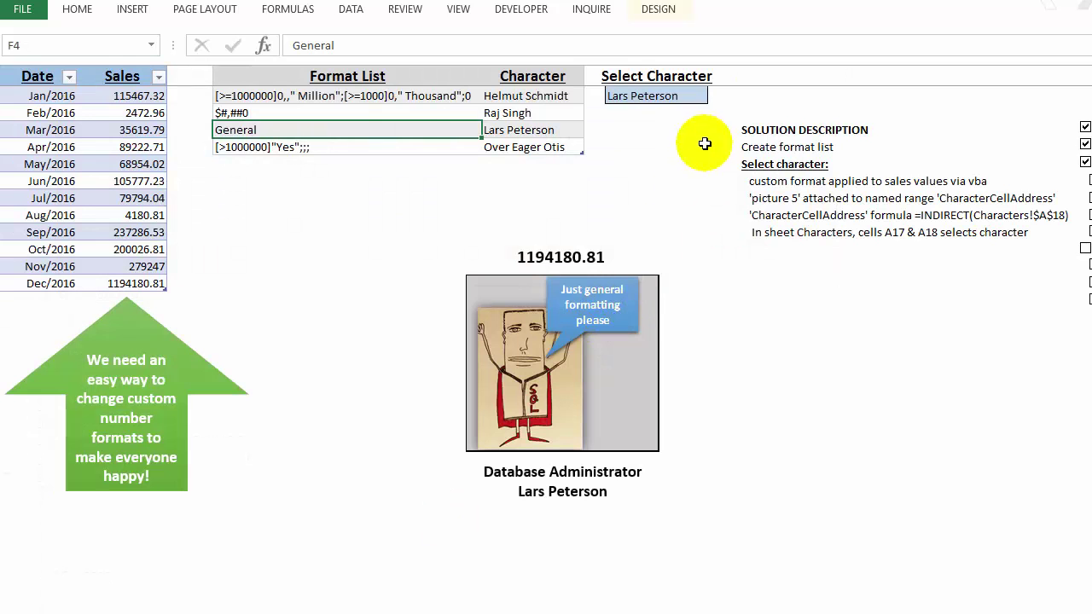
# Choose the CEO in the Select Character cell and check that character's code in the format list.
pyautogui.click(701, 99)
pyautogui.click(716, 97)
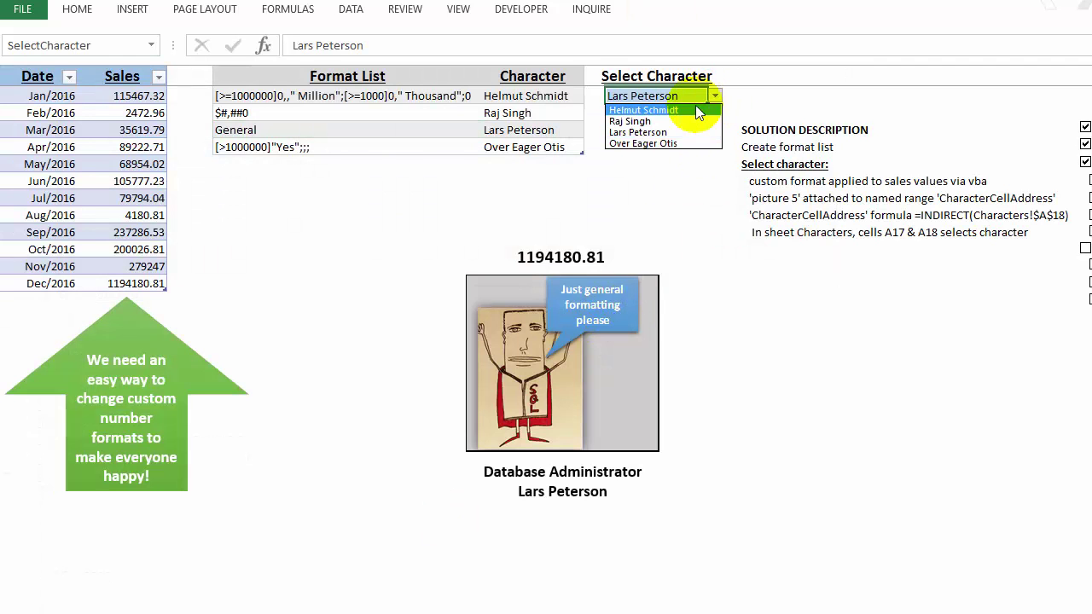
pyautogui.click(695, 105)
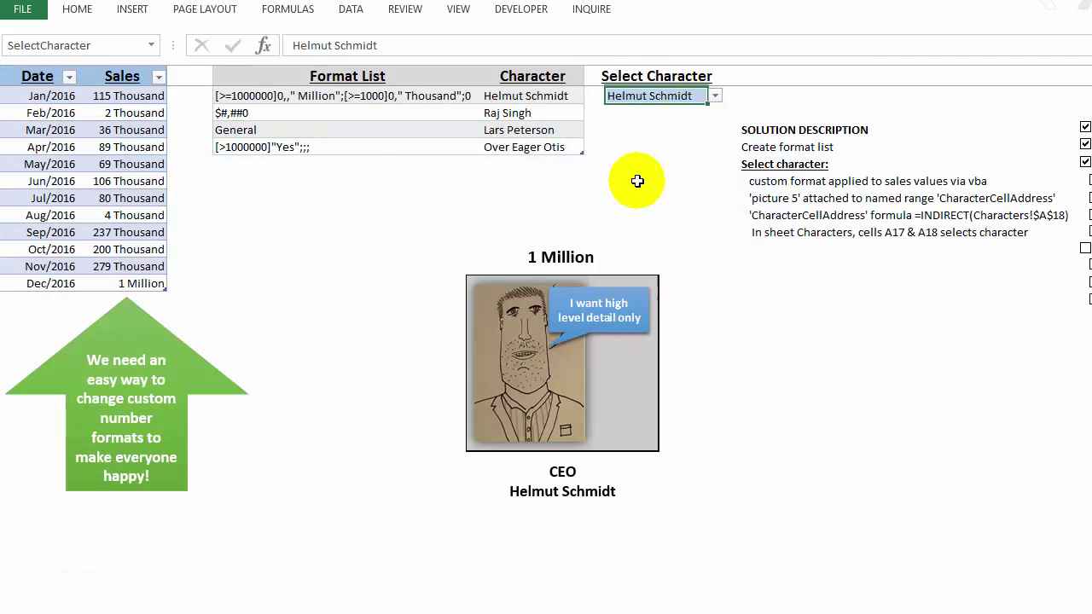
pyautogui.click(366, 95)
pyautogui.click(636, 95)
# On the Characters sheet, inspect the cell address formulas in A17 and A18.
pyautogui.click(246, 611)
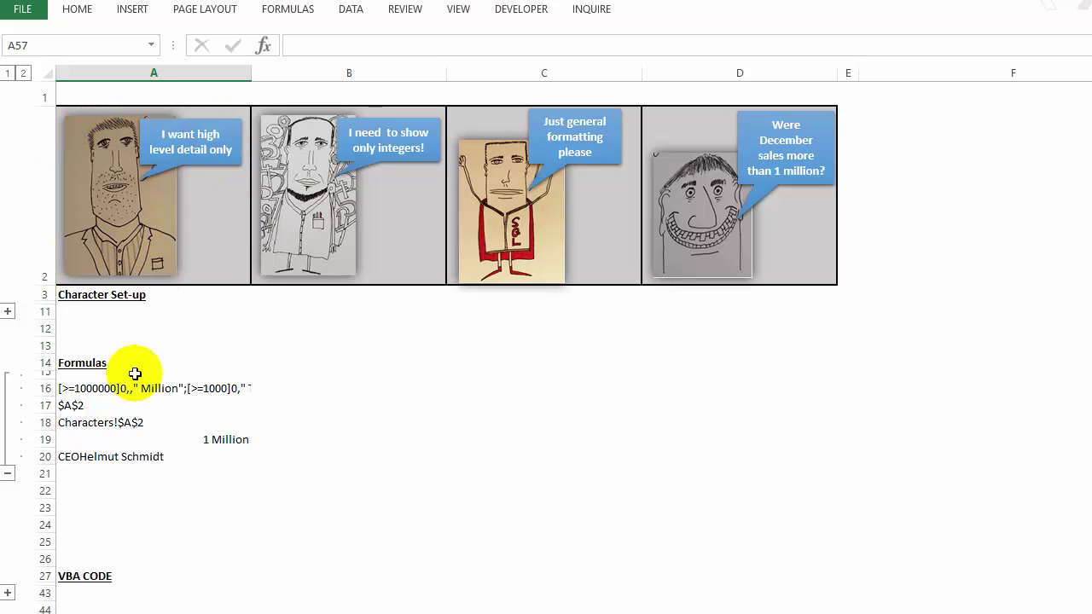
pyautogui.click(73, 406)
pyautogui.click(79, 424)
pyautogui.click(74, 408)
pyautogui.click(78, 423)
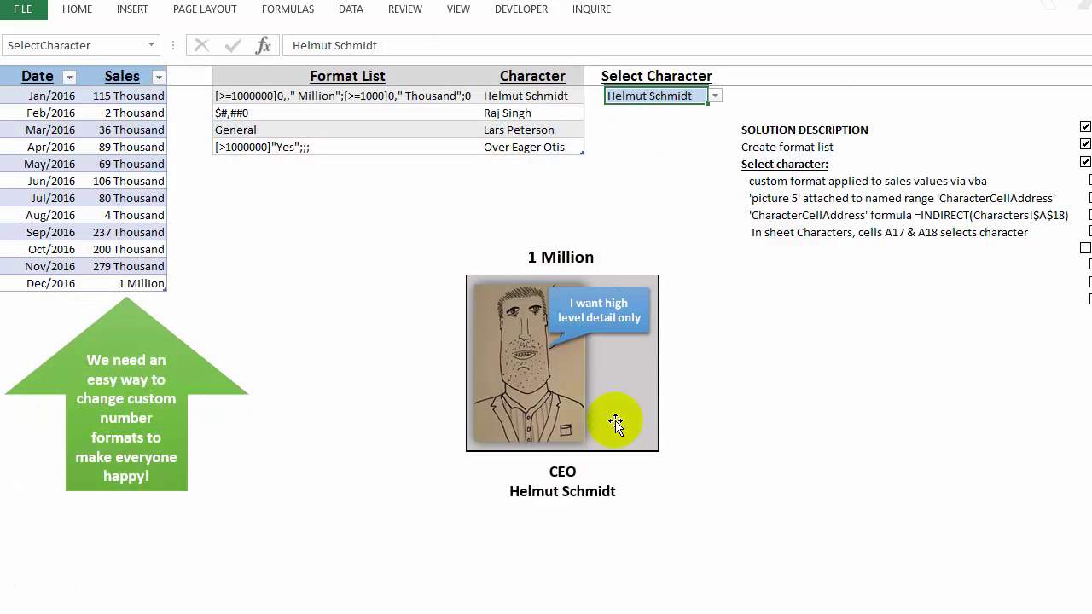
# Check Picture 5's linked formula on the Solution sheet, and expand the Character Set-up group on the Characters sheet.
pyautogui.click(618, 414)
pyautogui.click(618, 414)
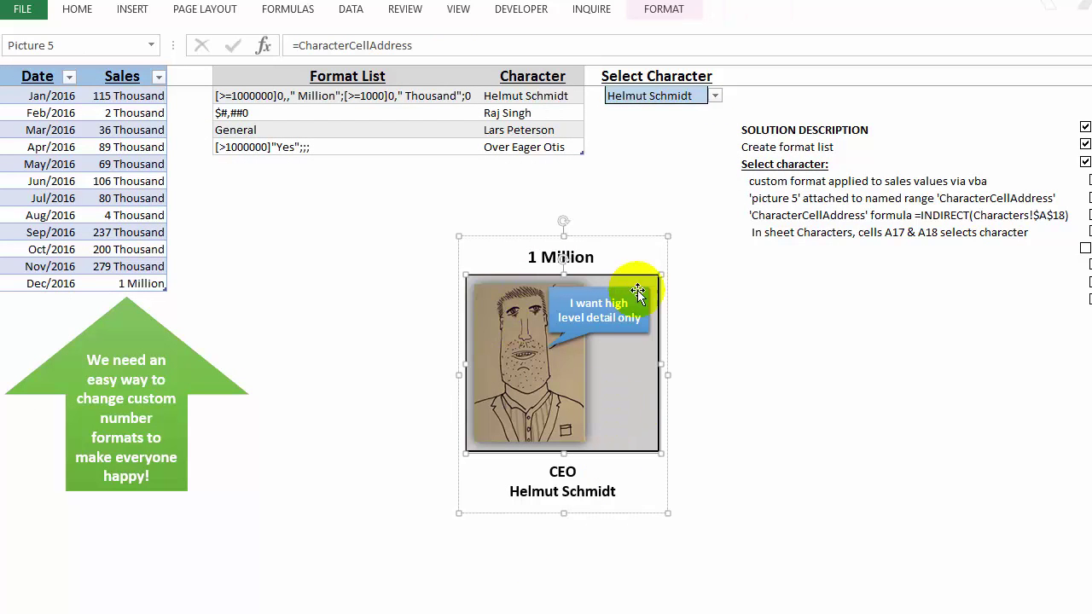
pyautogui.click(415, 539)
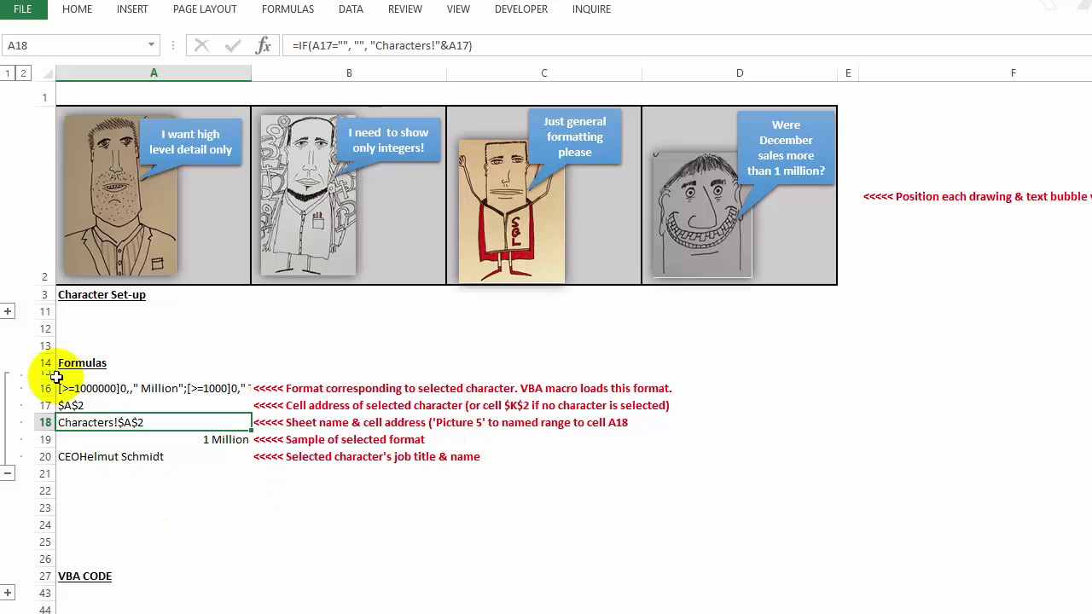
pyautogui.click(8, 312)
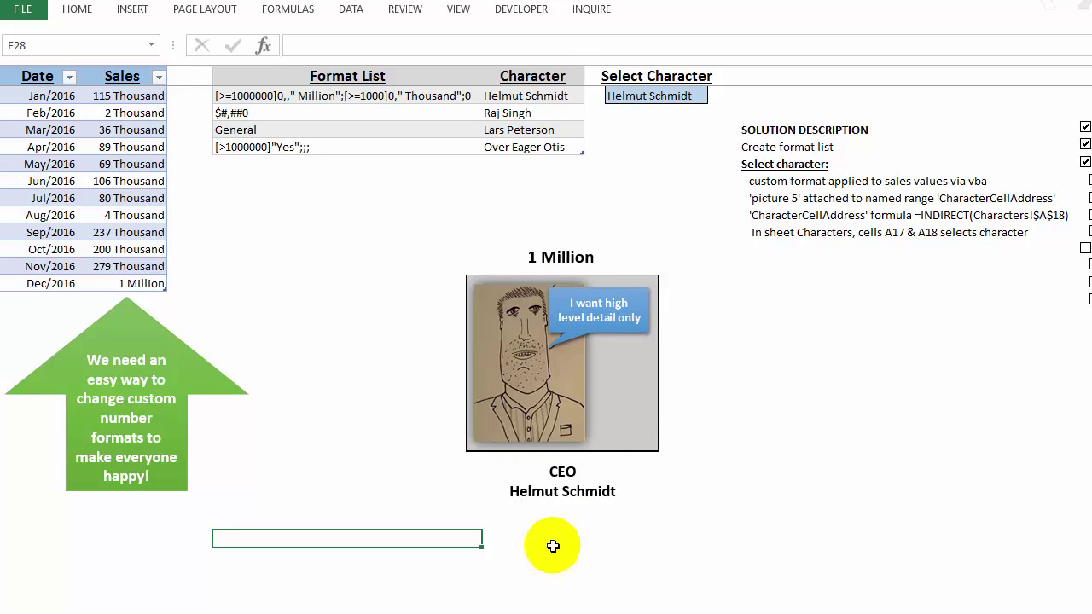
# On the Solution sheet, select the job title and name text box under the picture to inspect its linked cell, and clear the selection.
pyautogui.click(556, 495)
pyautogui.click(557, 497)
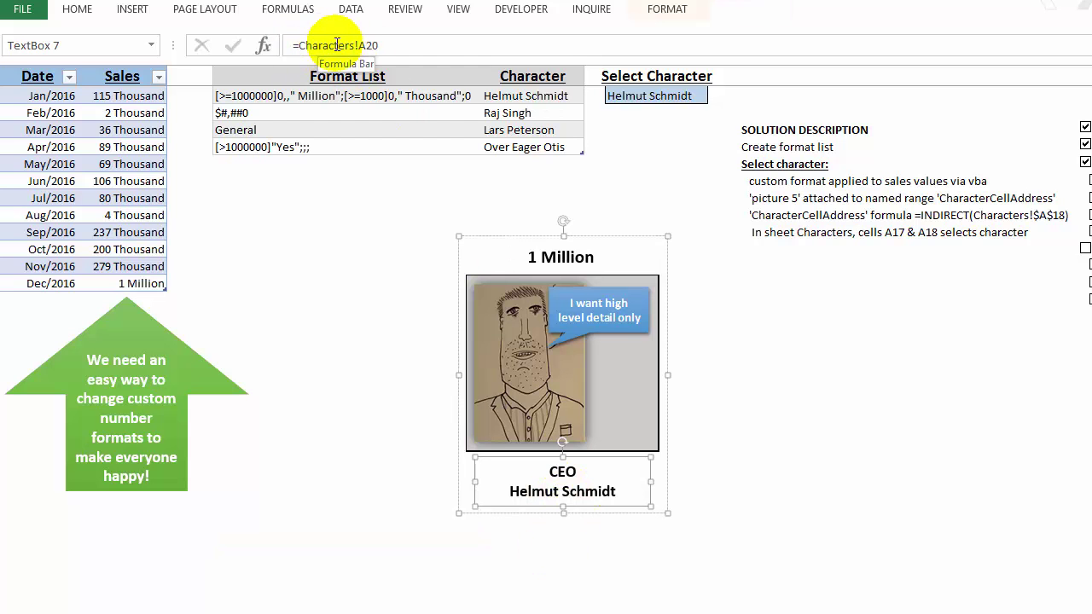
pyautogui.click(385, 504)
# On the Characters sheet, inspect the formula in A20 that combines the selected character's job title and name.
pyautogui.click(247, 612)
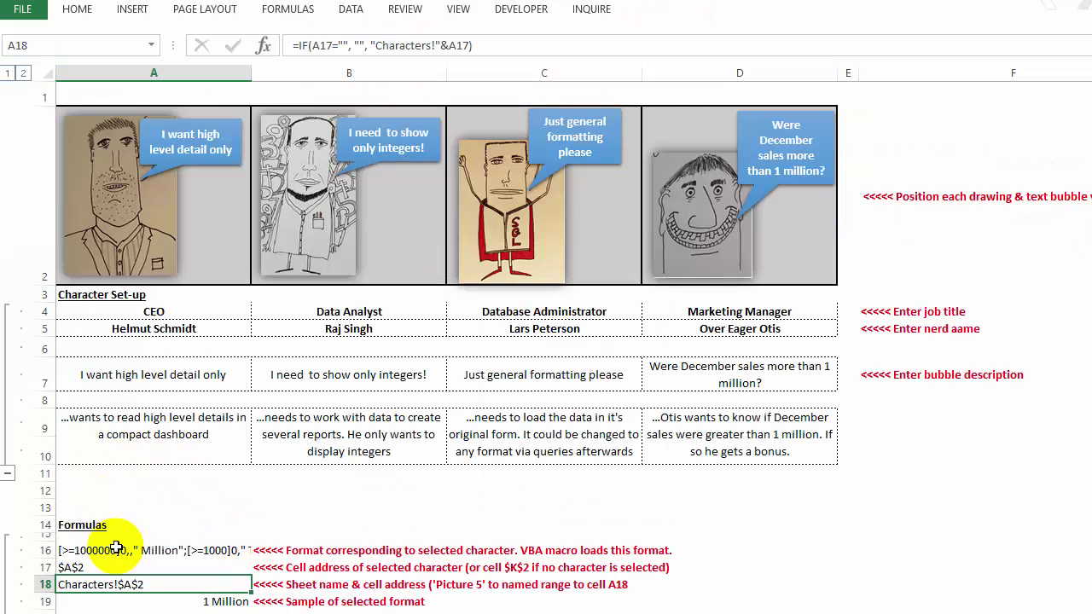
pyautogui.click(105, 612)
pyautogui.scroll(-1, 136, 577)
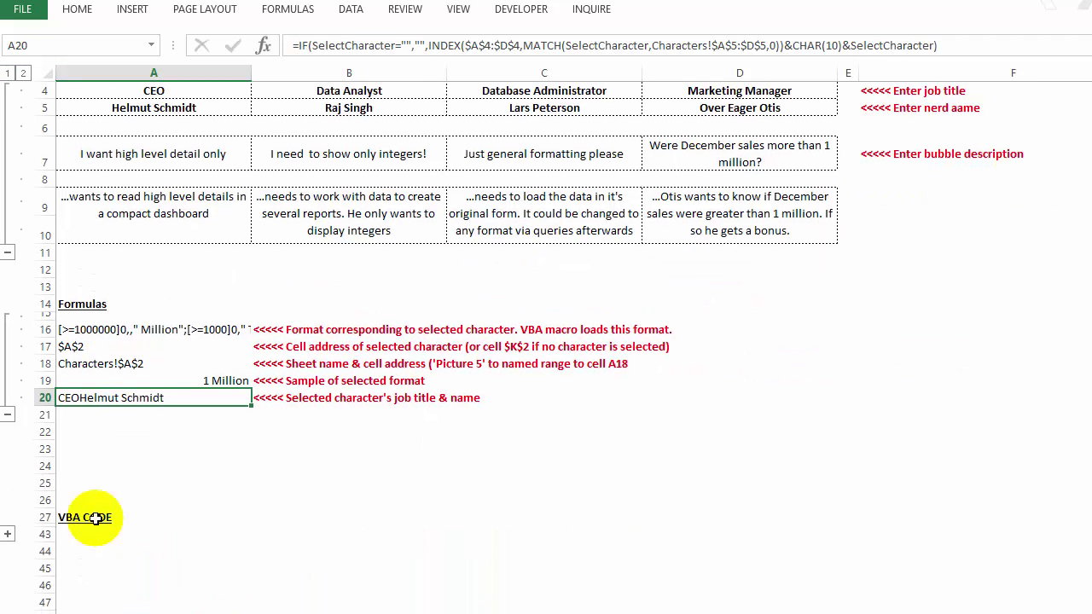
pyautogui.scroll(1, 145, 431)
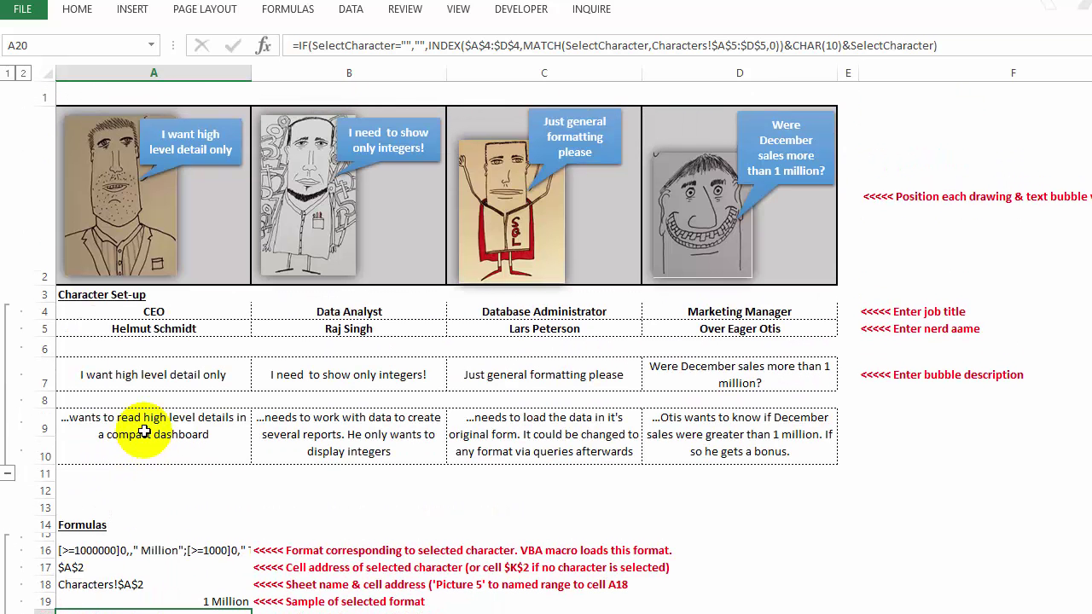
# Tick the Dynamic Bubble Text item in the solution description and go through the characters' bubble descriptions in row 7 of the Characters sheet.
pyautogui.click(143, 375)
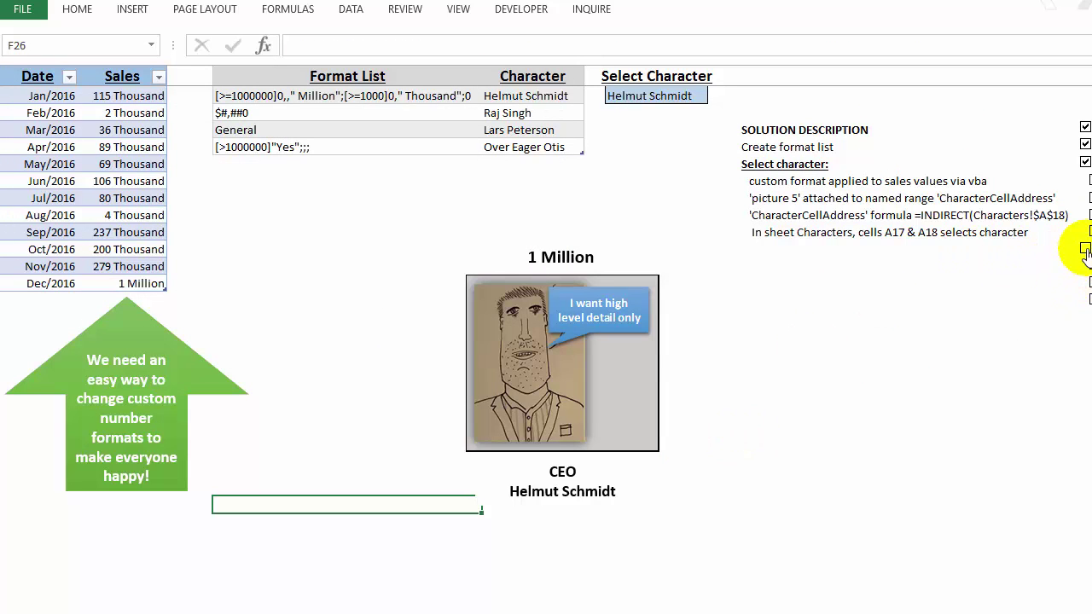
pyautogui.click(1084, 248)
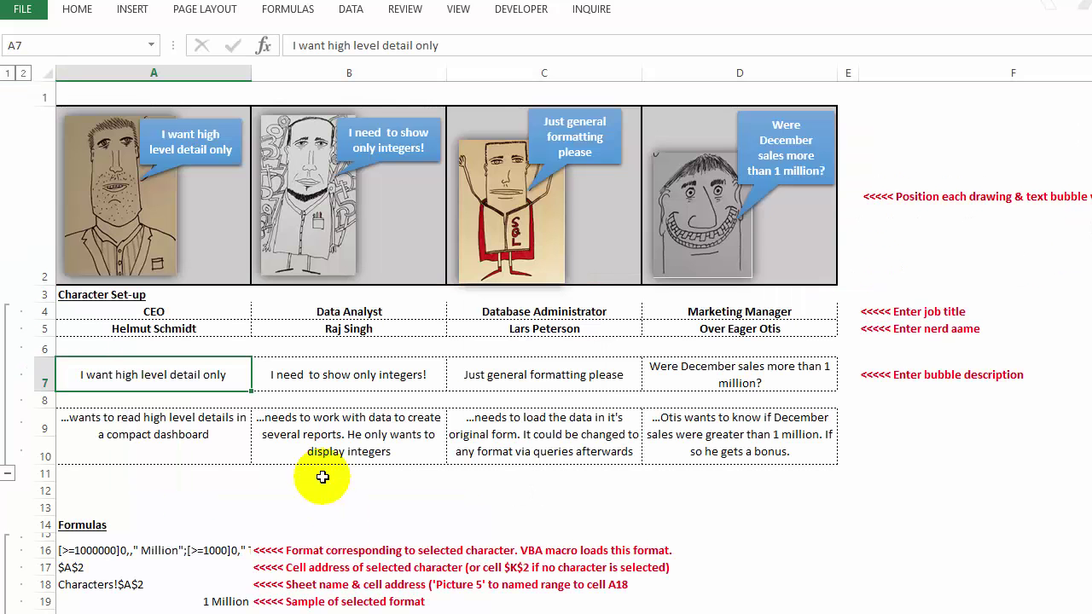
pyautogui.click(341, 373)
pyautogui.click(524, 369)
pyautogui.click(654, 370)
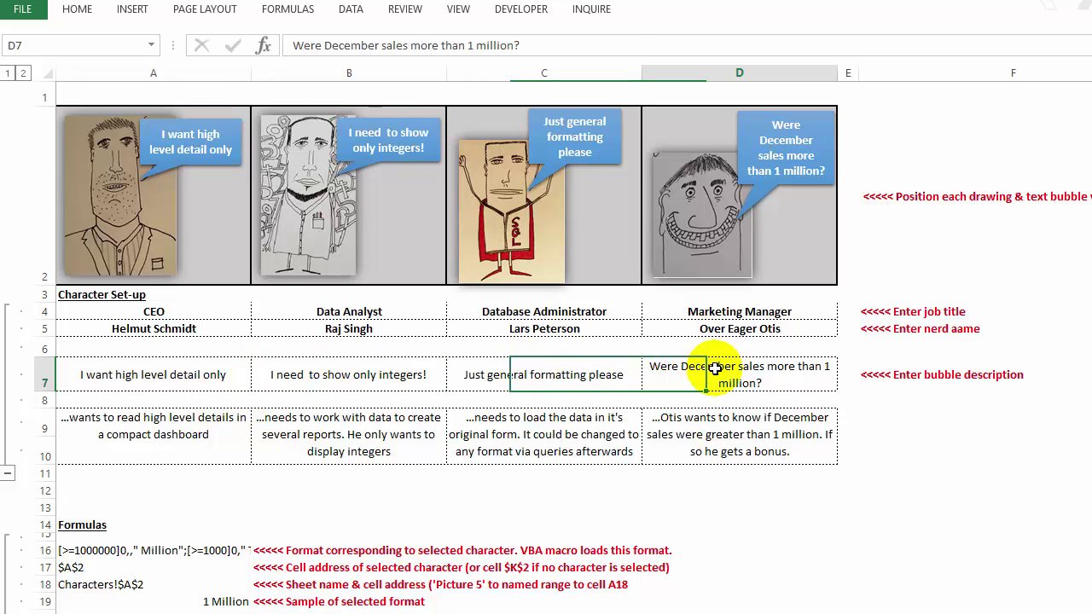
# Change the CEO's bubble text in A7 to "I'd like some root beer" and the Database Administrator's in C7 to "Don't touch my database".
pyautogui.click(202, 373)
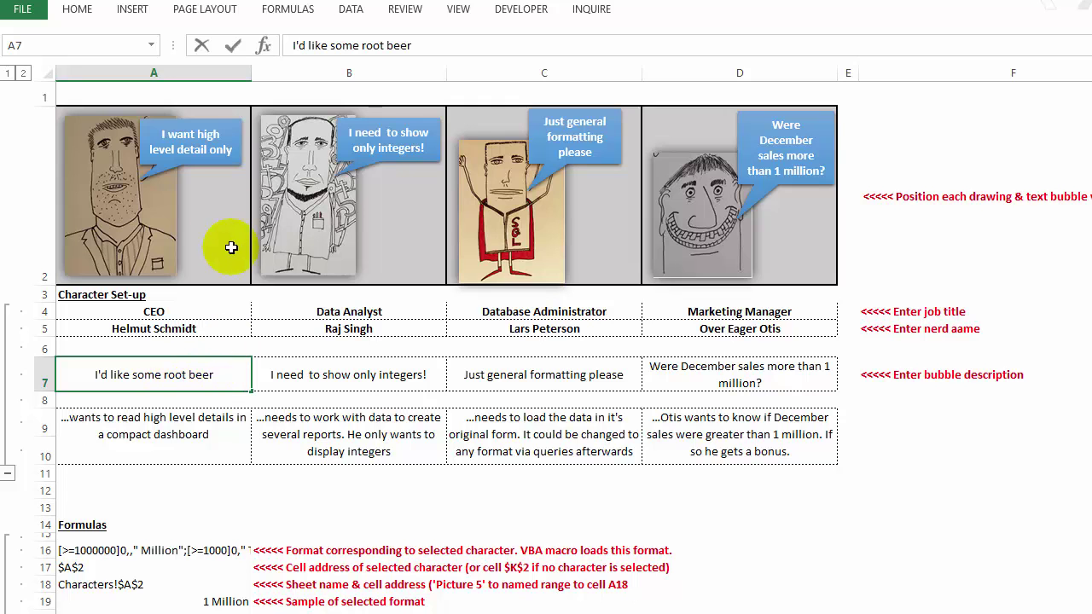
pyautogui.press('Return')
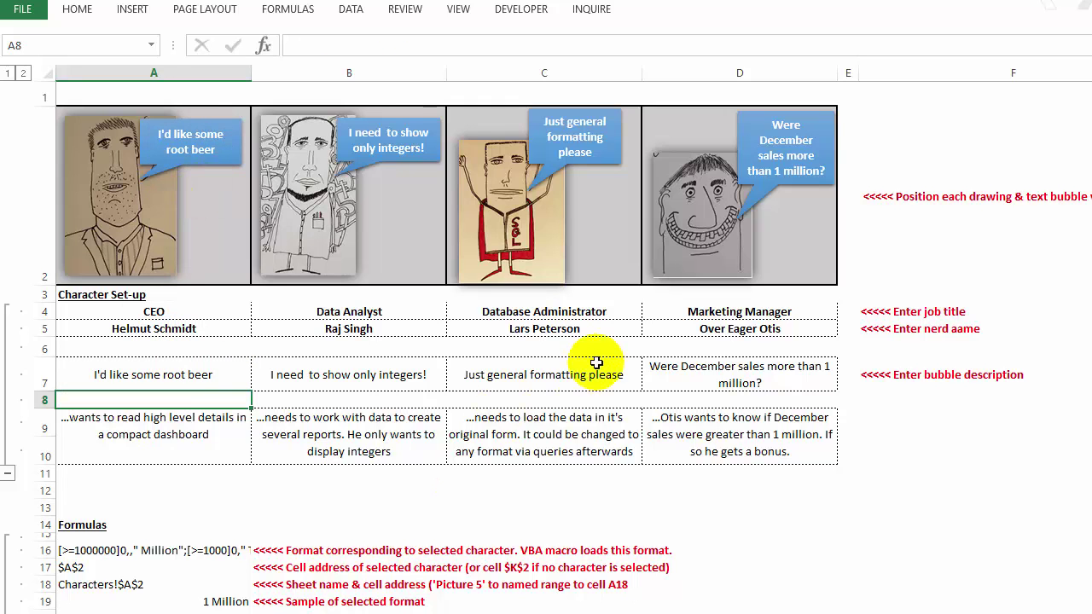
pyautogui.click(530, 384)
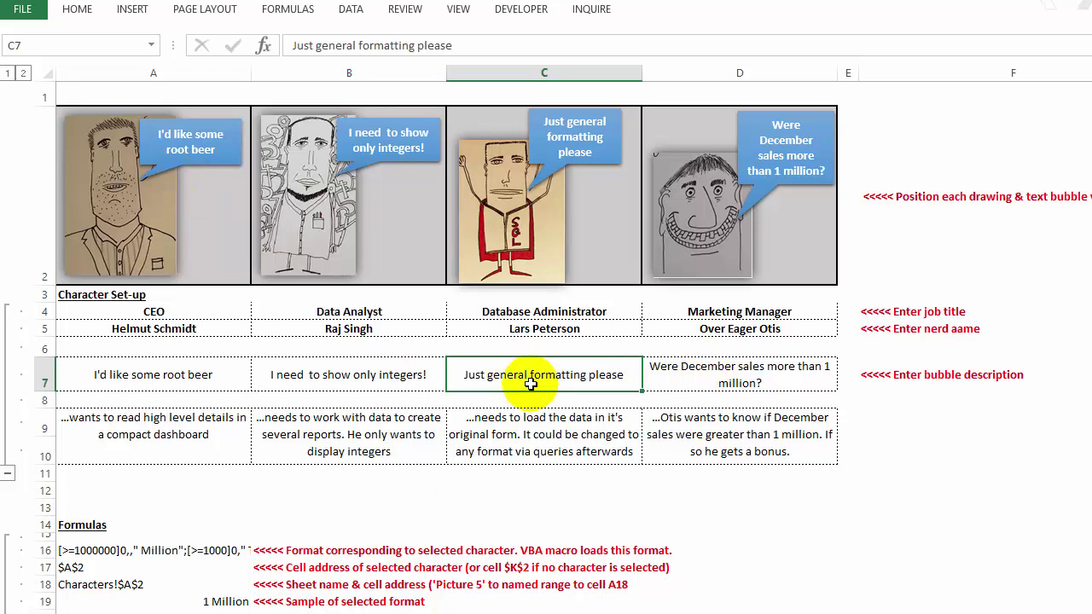
pyautogui.write('J')
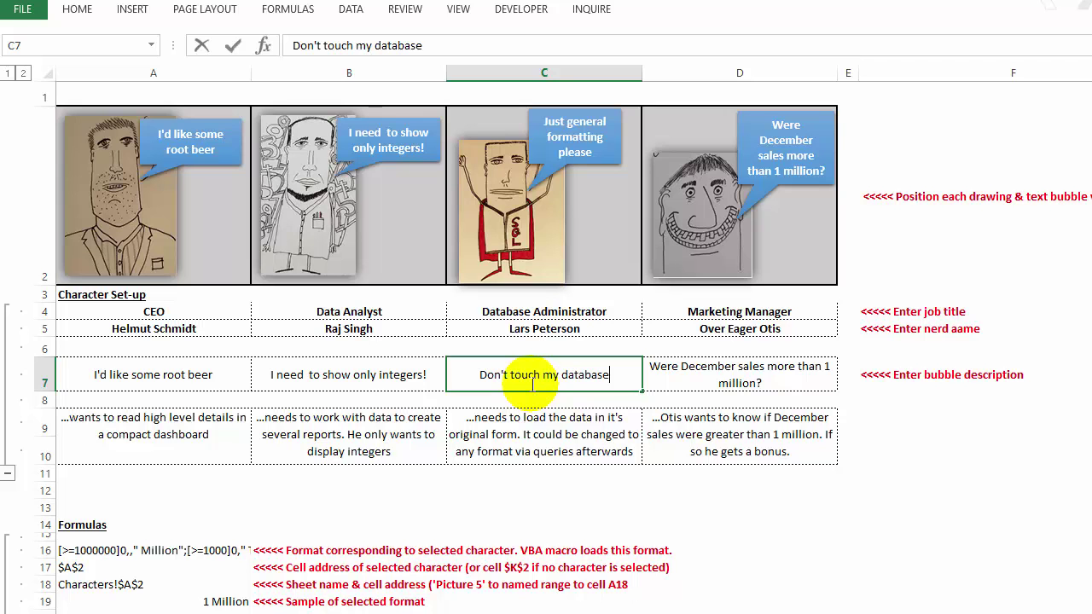
pyautogui.press('Return')
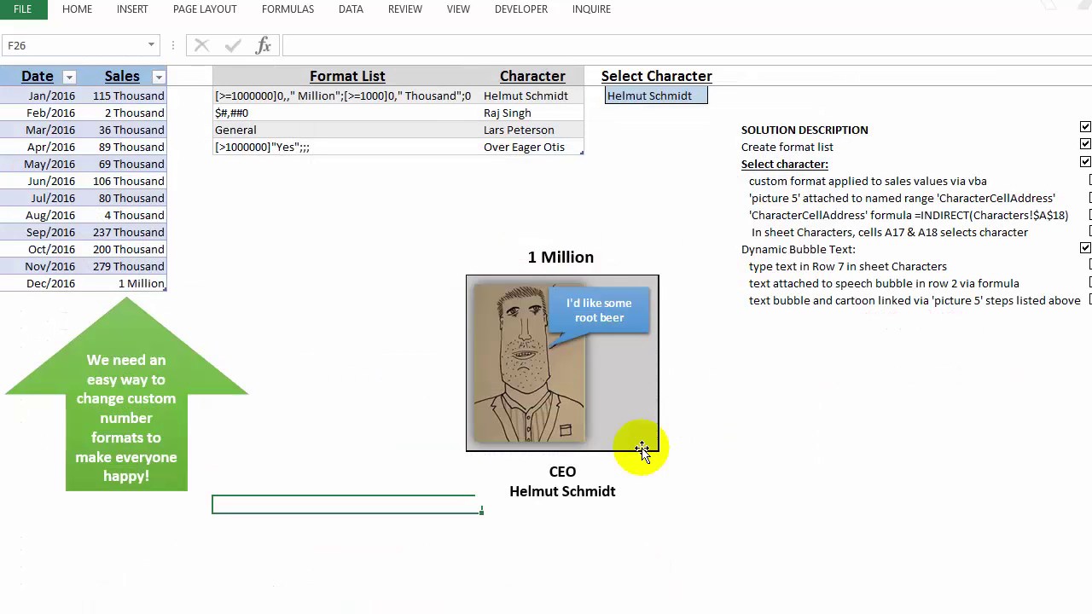
# On the Solution sheet, choose the Database Administrator in the Select Character cell to try the new bubble text.
pyautogui.click(687, 96)
pyautogui.click(717, 96)
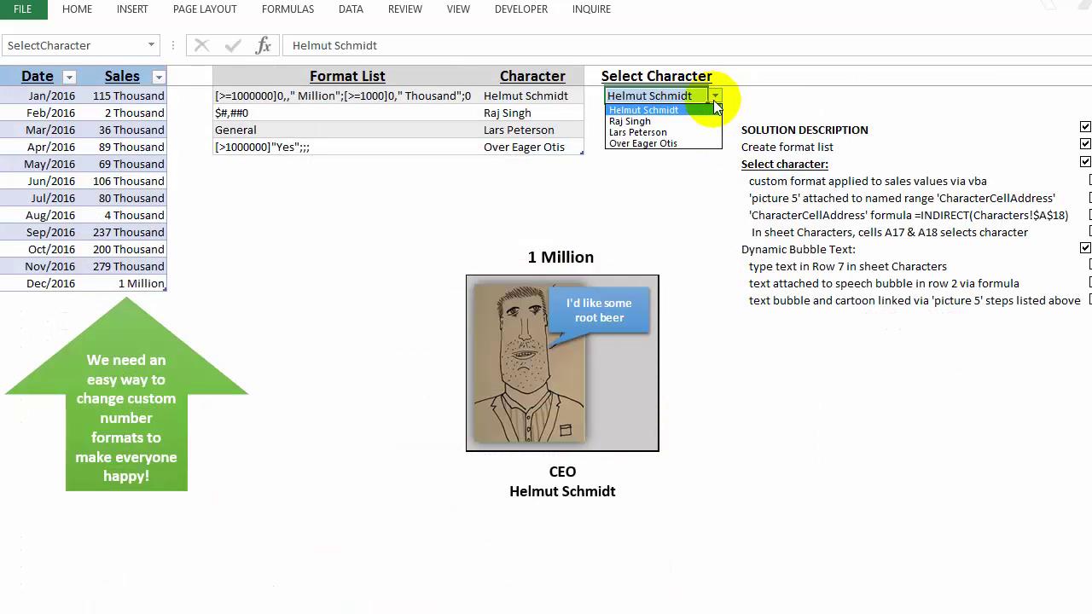
pyautogui.click(696, 133)
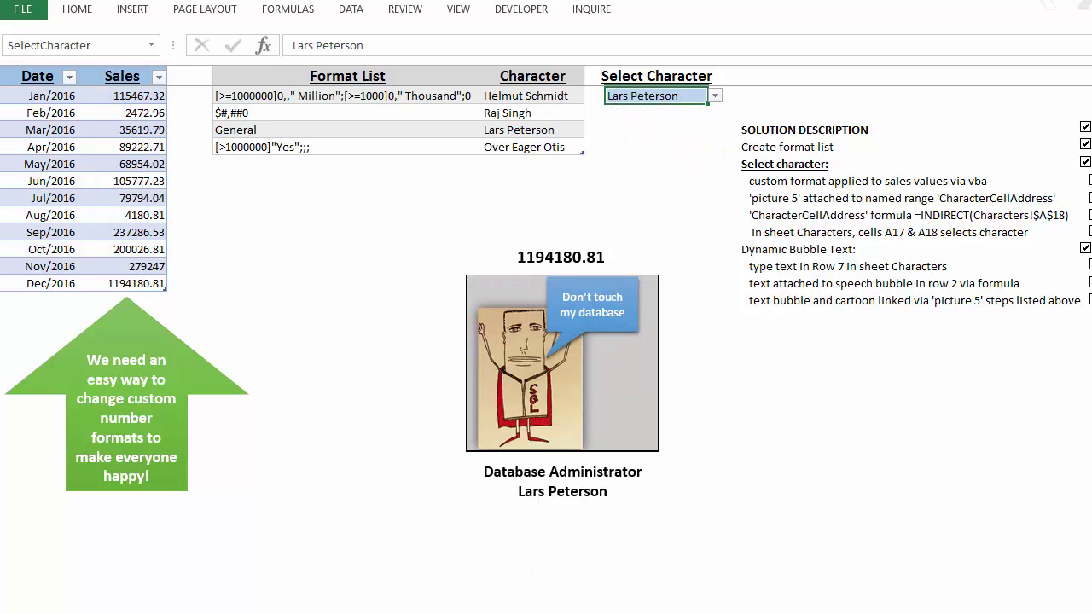
# On the Characters sheet, select the Database Administrator's speech bubble to inspect its linked formula and the cell it points to.
pyautogui.hotkey('ctrl', 'pagedown')
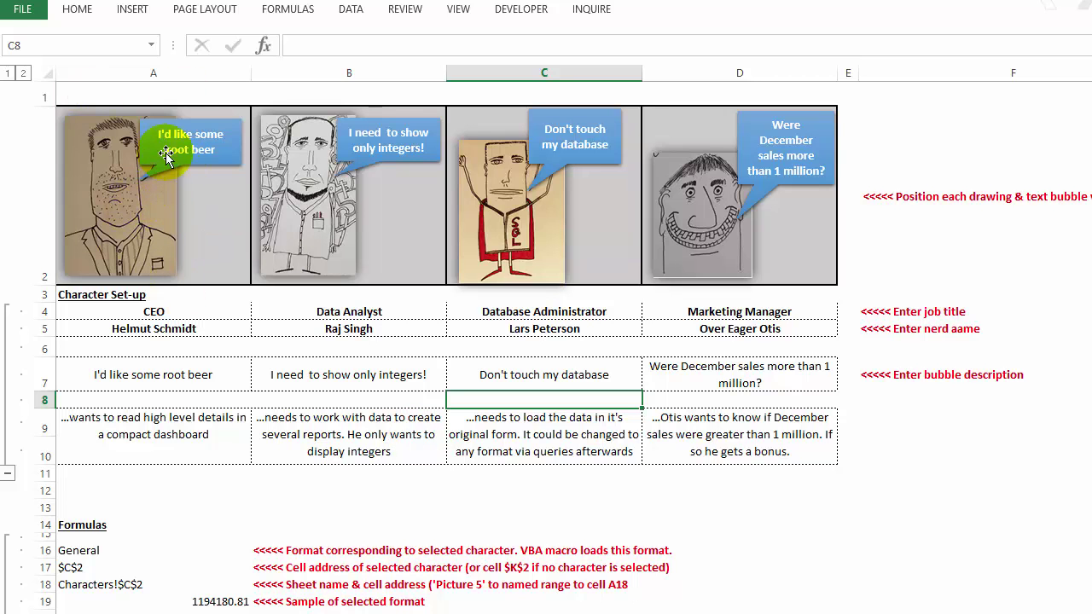
pyautogui.click(563, 162)
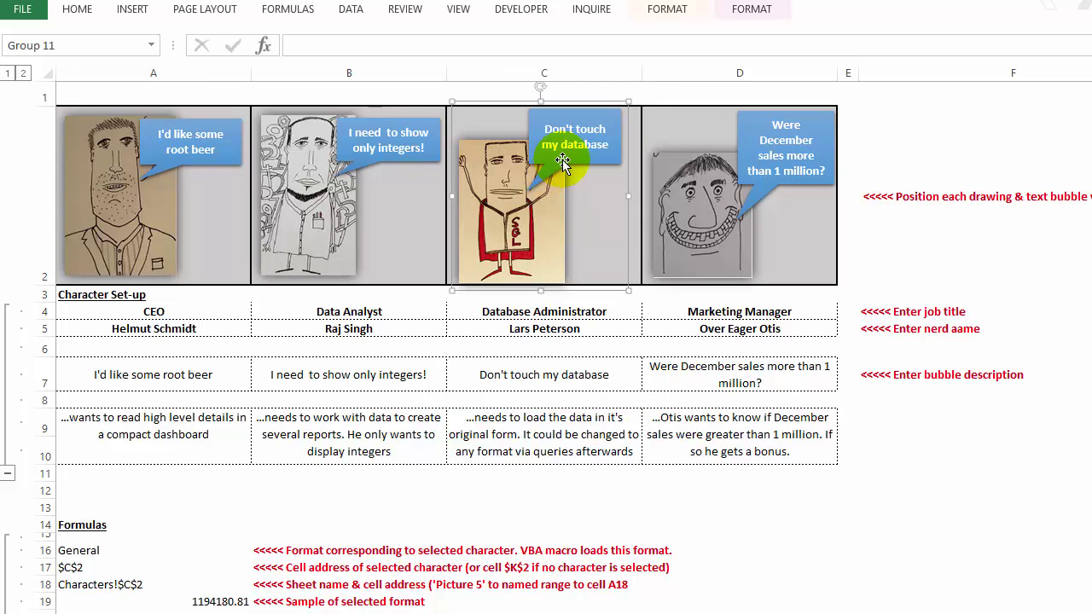
pyautogui.click(570, 162)
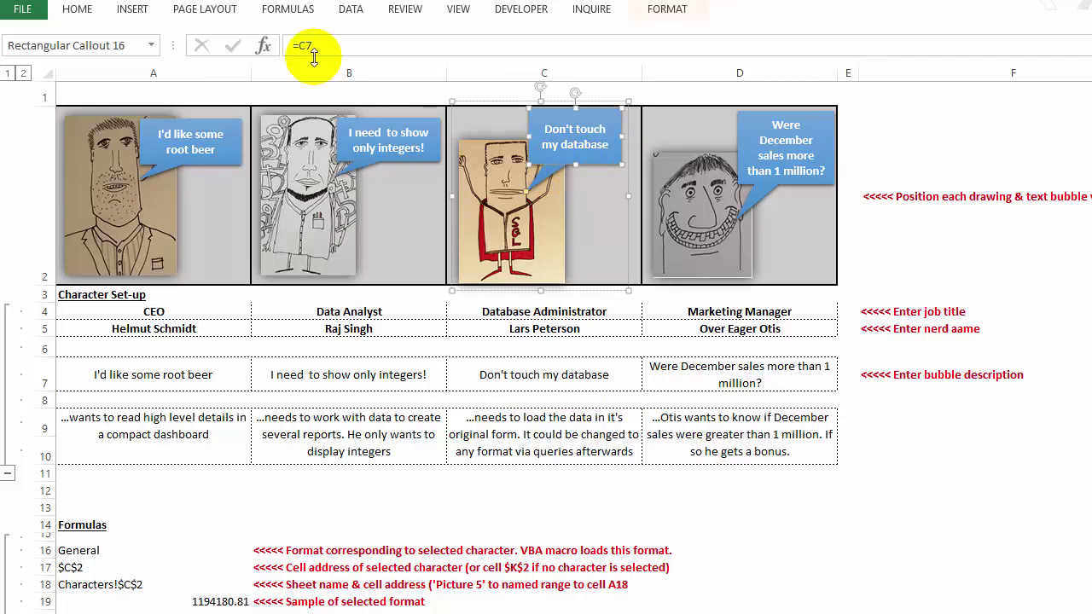
pyautogui.click(580, 383)
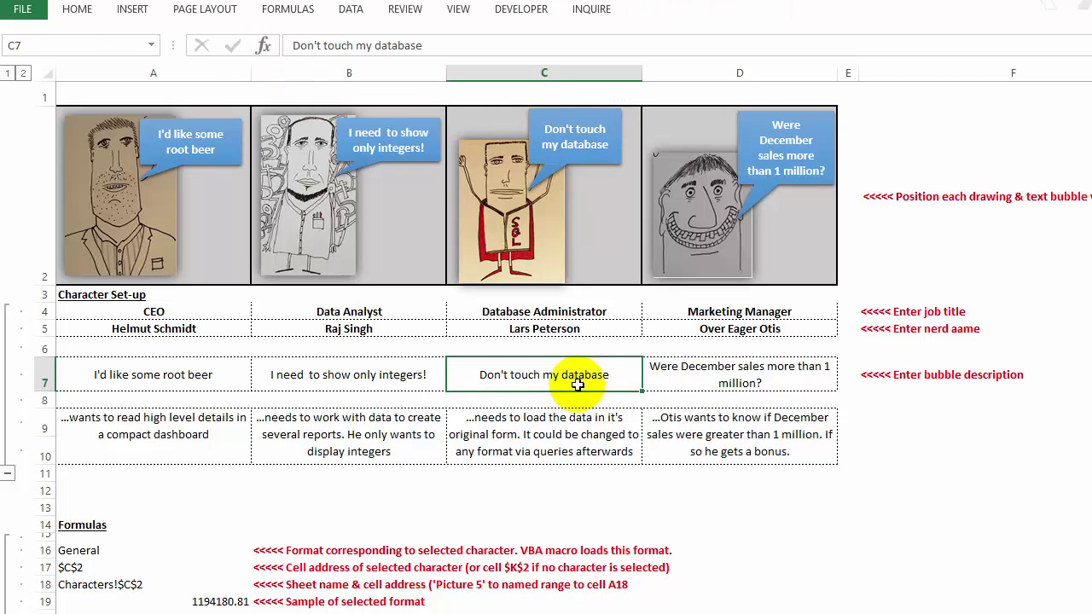
# Expand the VBA CODE group and read the AssignCustomNumberFormat and Worksheet_Change procedures.
pyautogui.scroll(-3, 328, 486)
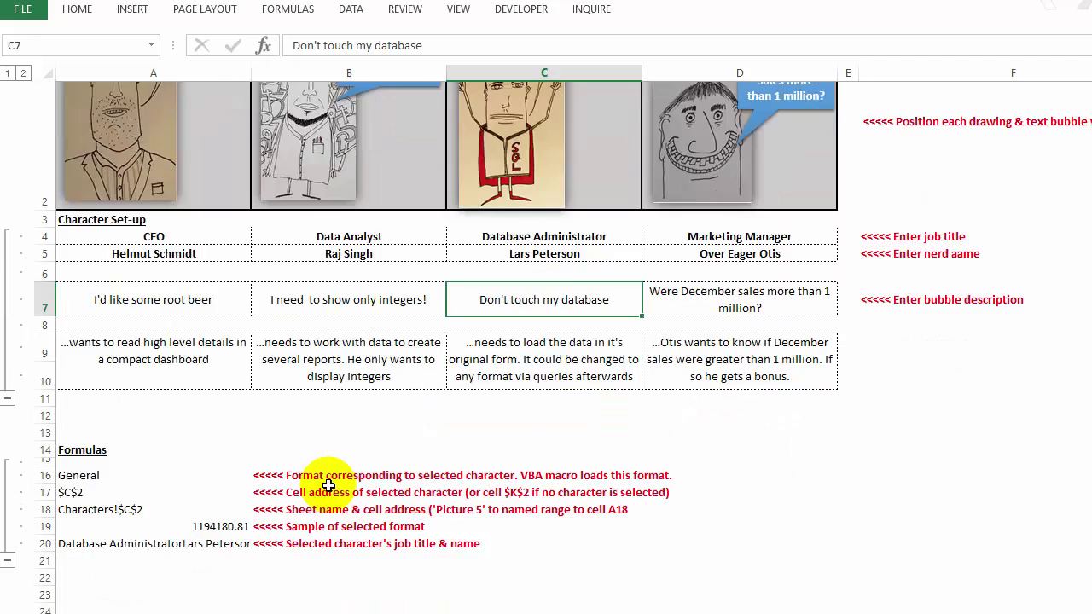
pyautogui.click(8, 400)
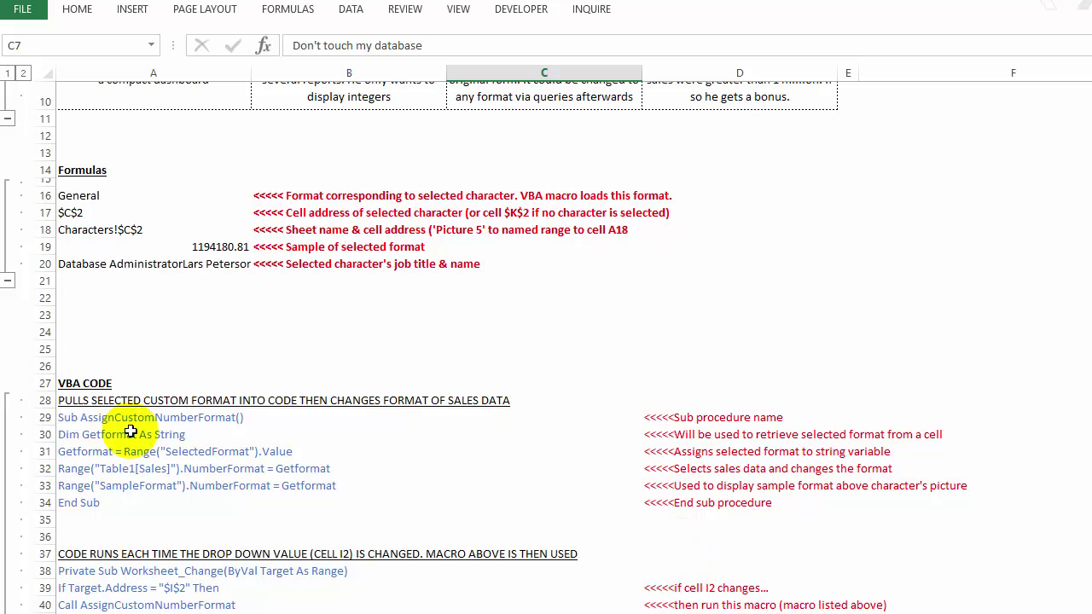
pyautogui.scroll(-2, 185, 480)
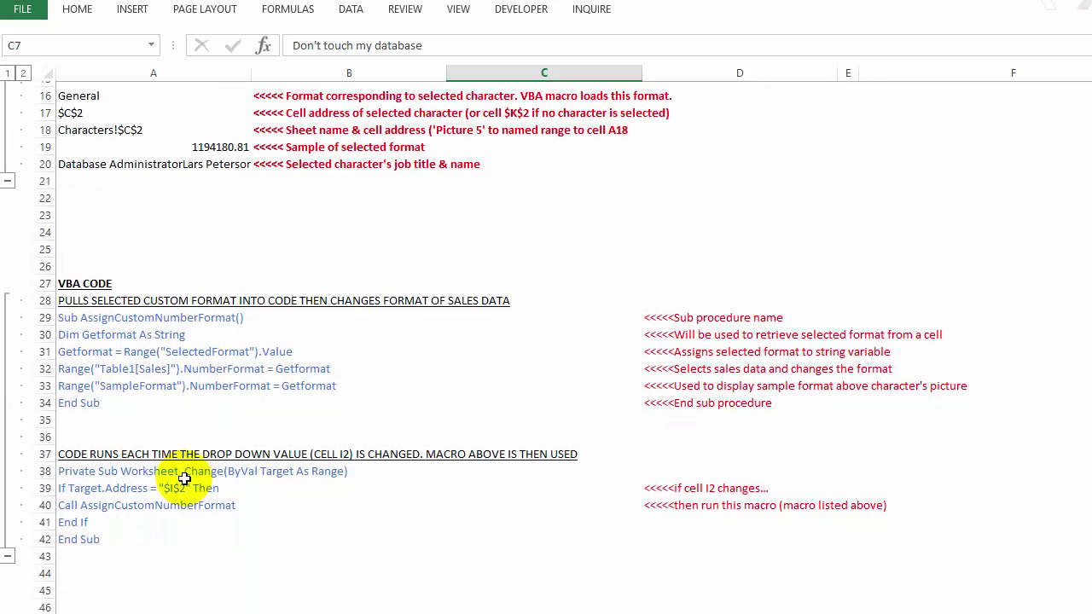
pyautogui.scroll(5, 138, 349)
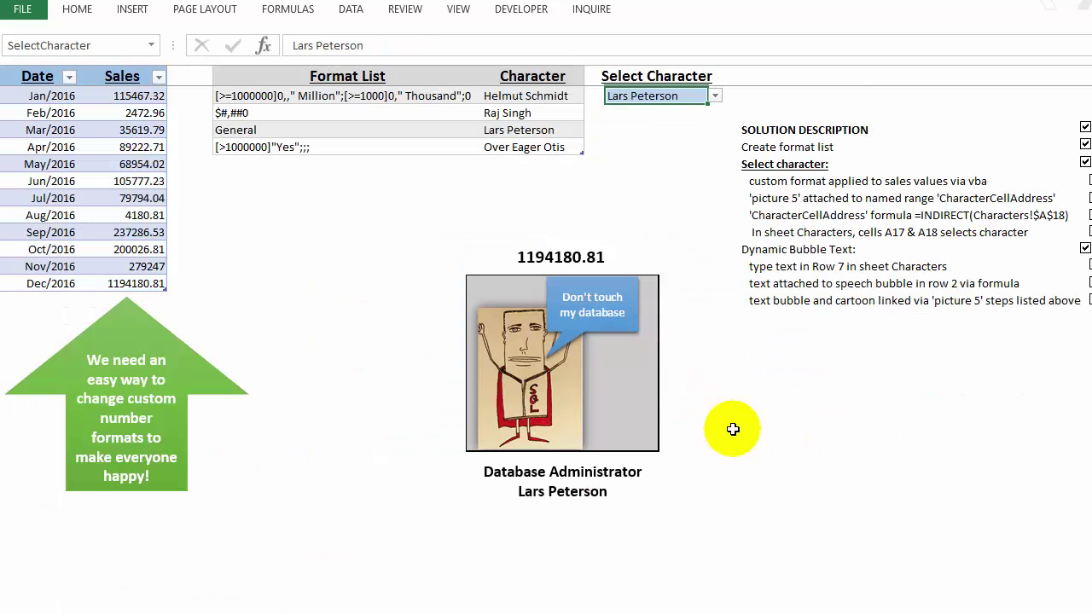
# Check Picture 5 on the Solution sheet and the blank picture in K2 of the Characters sheet, and return to the character set-up columns.
pyautogui.click(614, 379)
pyautogui.click(615, 379)
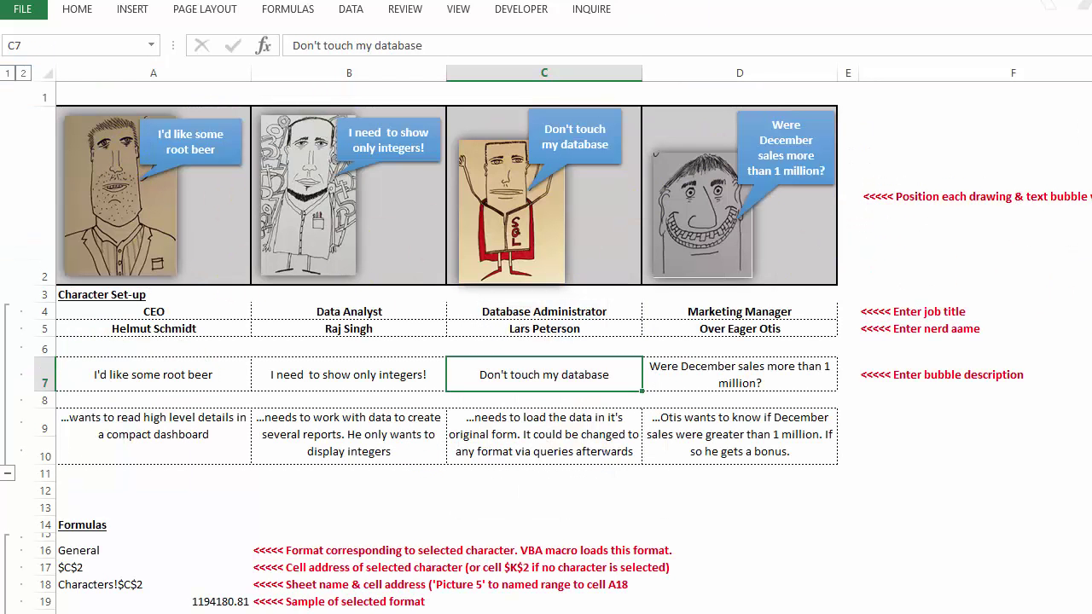
pyautogui.click(1091, 329)
pyautogui.press('Right')
pyautogui.press('Right')
pyautogui.press('Right')
pyautogui.press('Right')
pyautogui.press('Right')
pyautogui.press('Right')
pyautogui.press('Right')
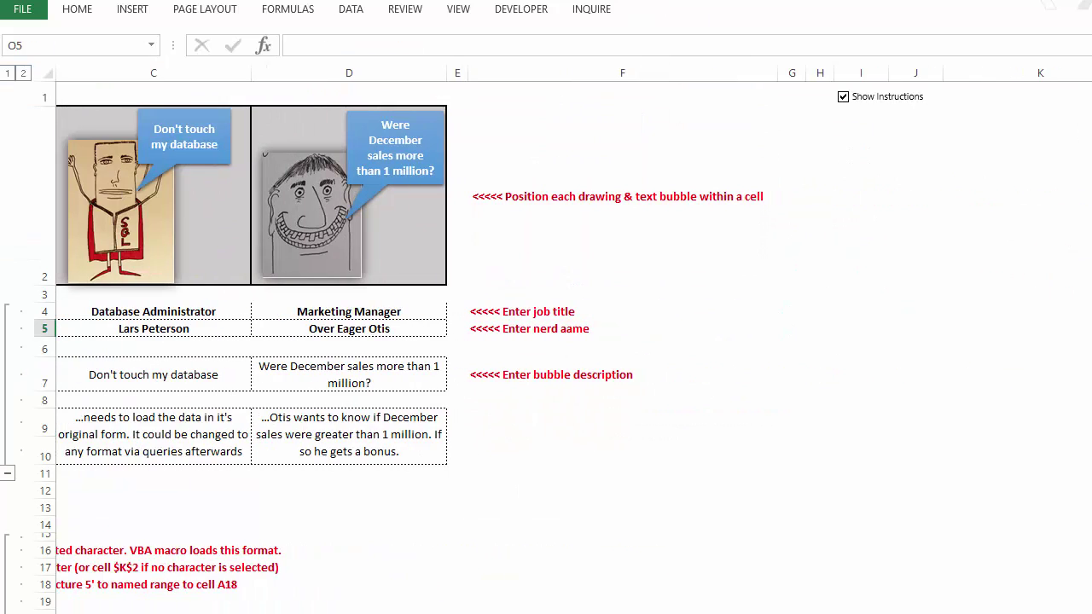
pyautogui.press('Right')
pyautogui.click(846, 162)
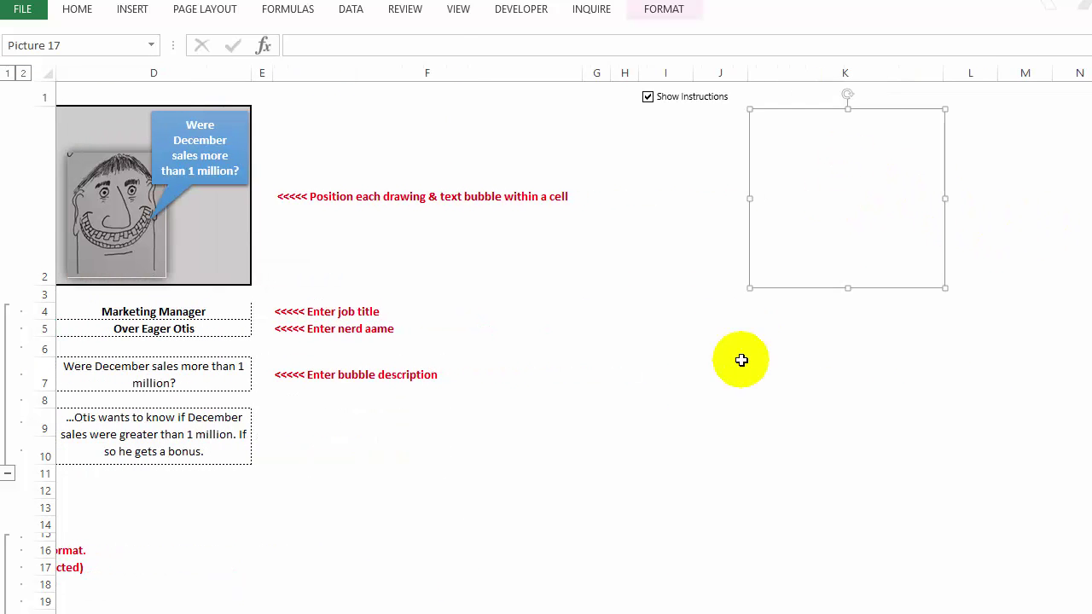
pyautogui.click(665, 380)
pyautogui.press('Left')
pyautogui.press('Left')
pyautogui.press('Left')
pyautogui.press('Left')
pyautogui.press('Left')
pyautogui.press('Left')
pyautogui.press('Left')
pyautogui.press('Left')
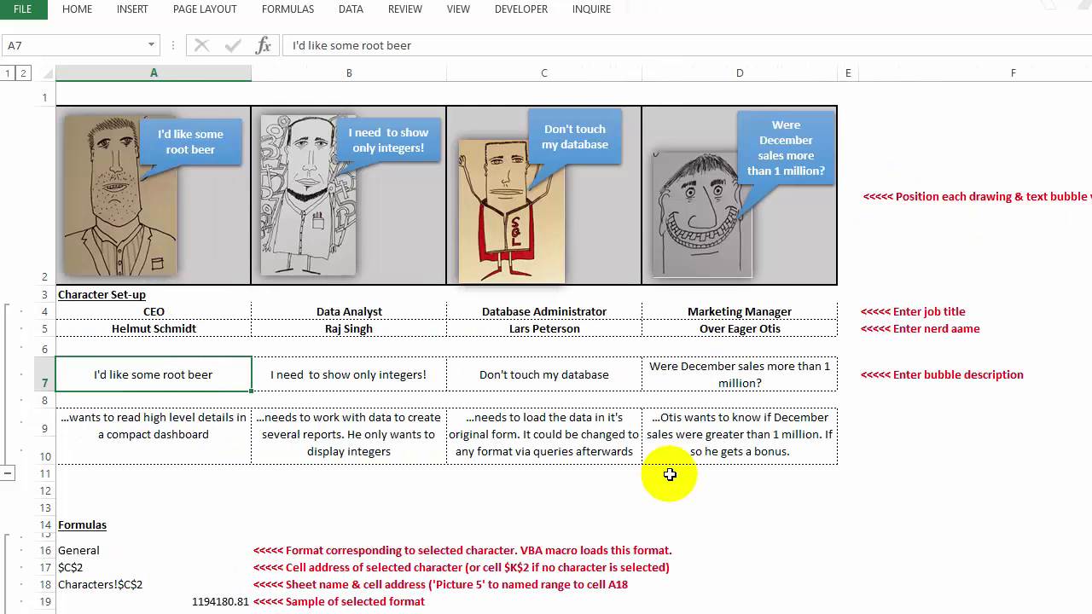
pyautogui.click(426, 493)
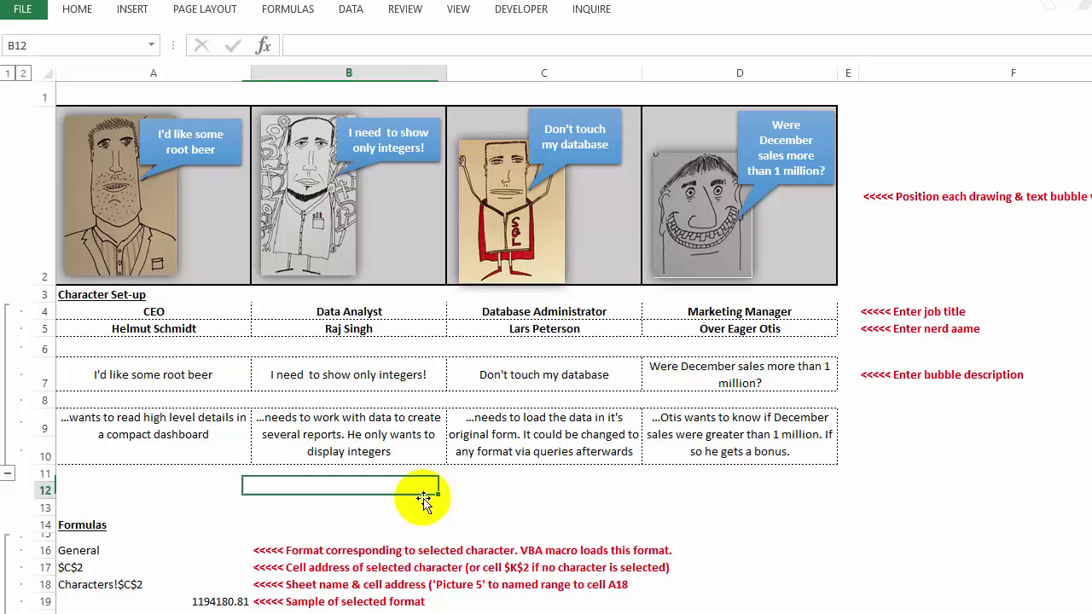